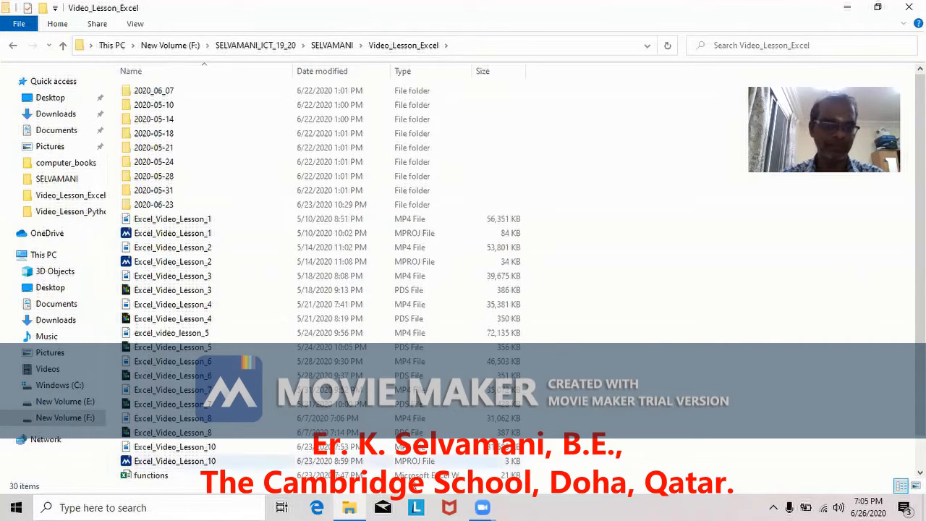
Open the functions workbook in Excel and dismiss the Office sign-in prompt
double_click(152, 475)
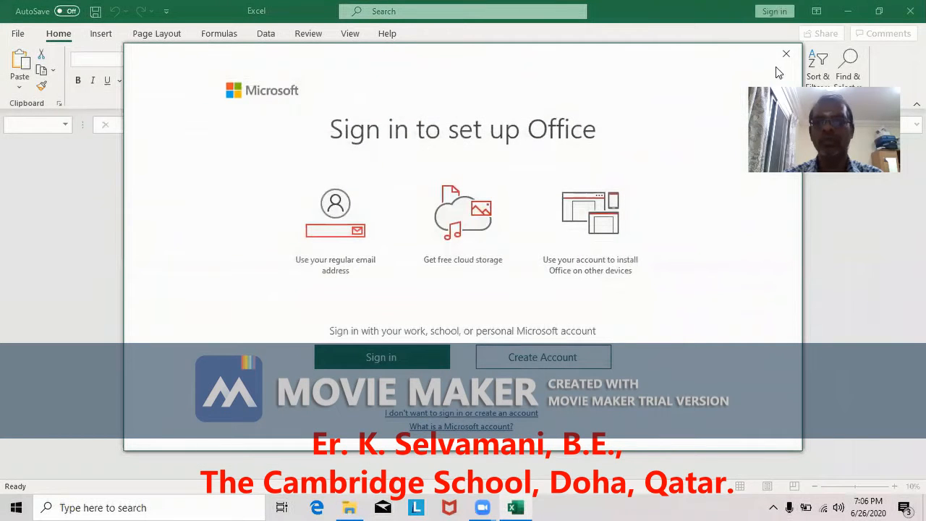
click(786, 57)
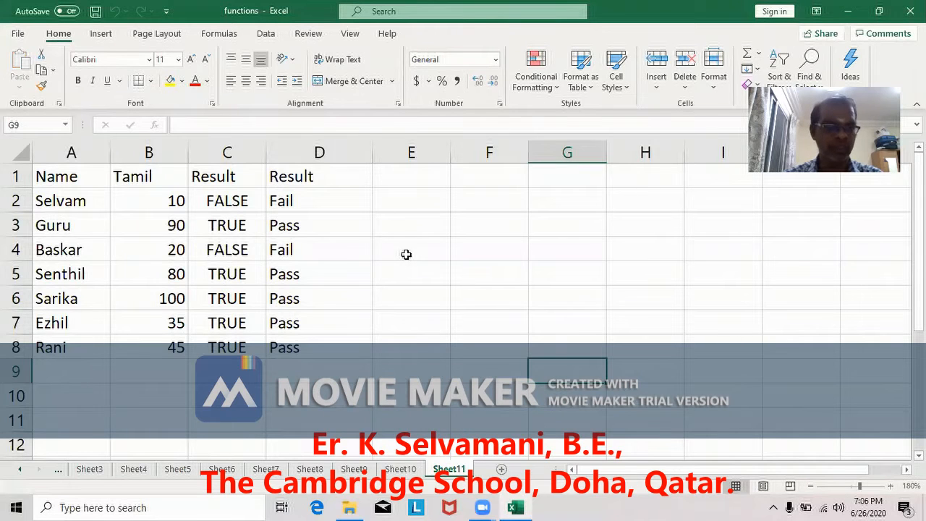
Copy the Name and Tamil data in A1:B8 of Sheet11 into a new worksheet starting at A1
click(80, 175)
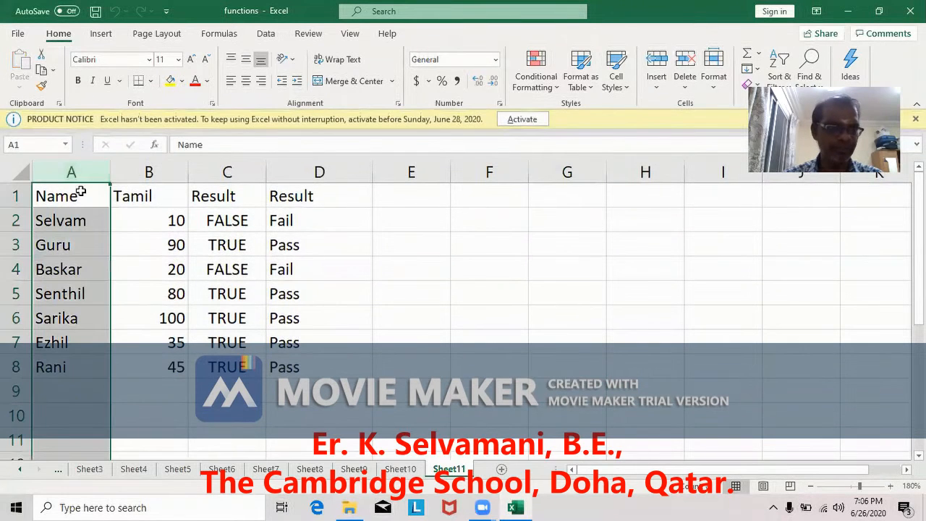
click(413, 283)
drag(76, 194, 152, 367)
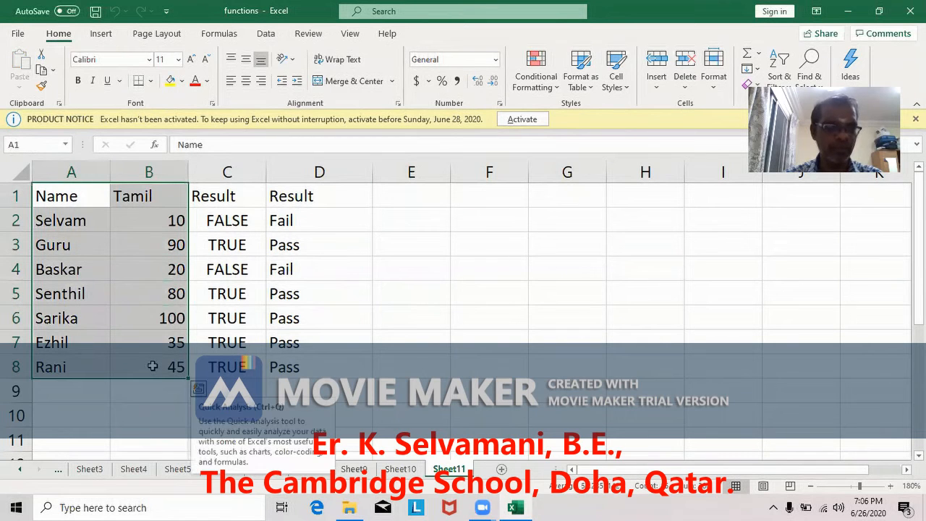
click(42, 71)
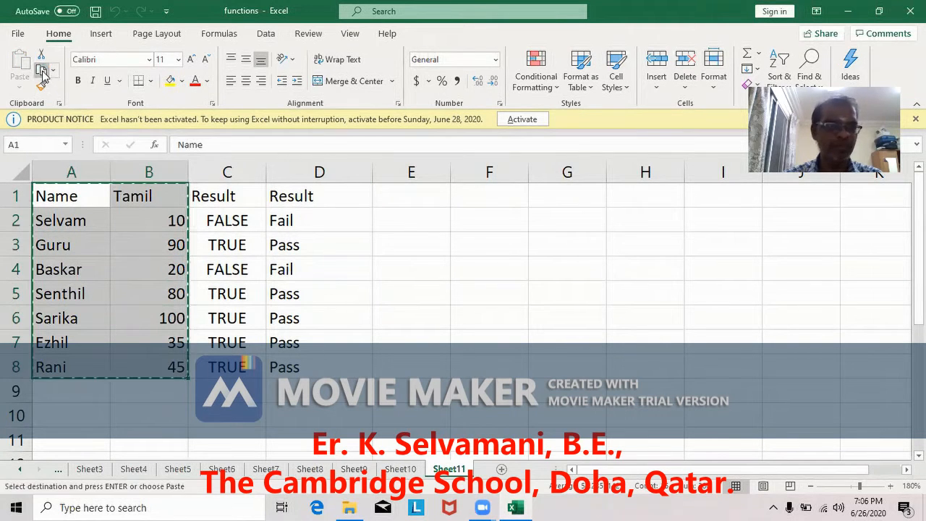
click(512, 469)
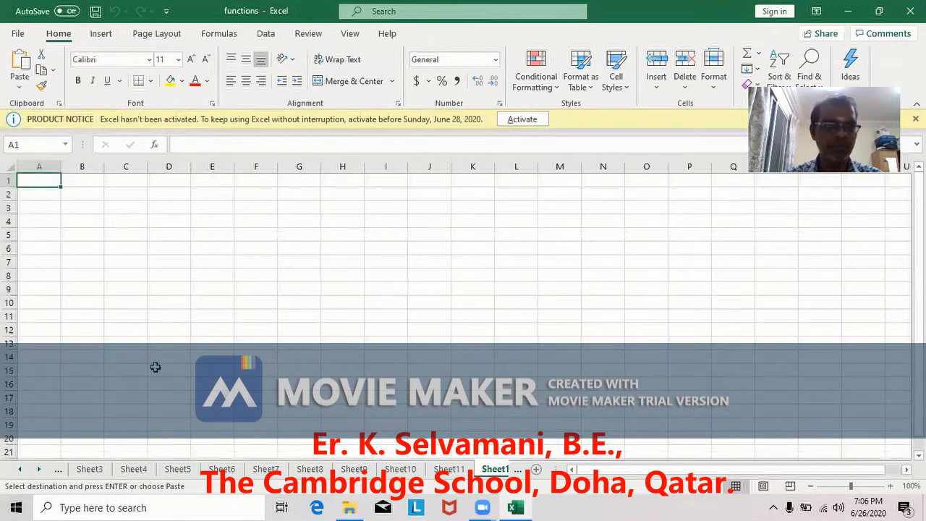
click(22, 64)
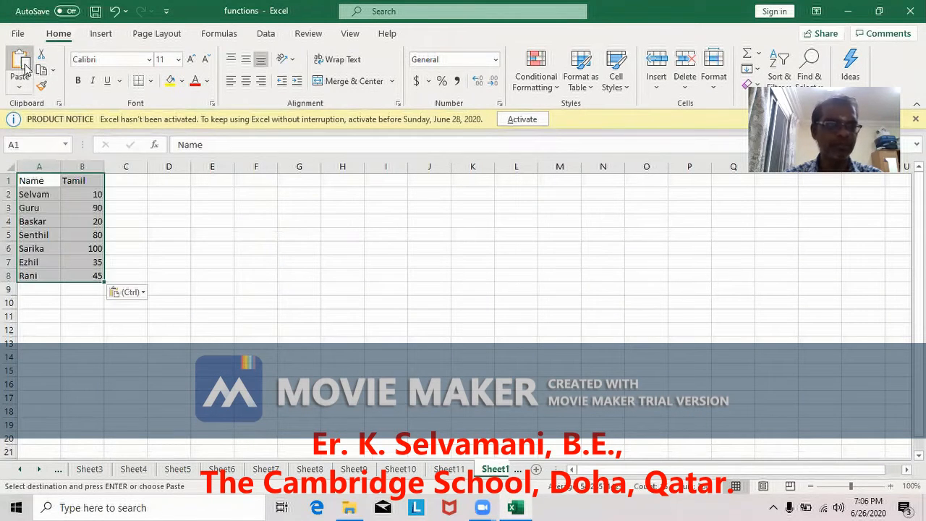
click(891, 487)
click(892, 487)
click(891, 487)
click(891, 486)
click(891, 487)
click(892, 487)
click(891, 487)
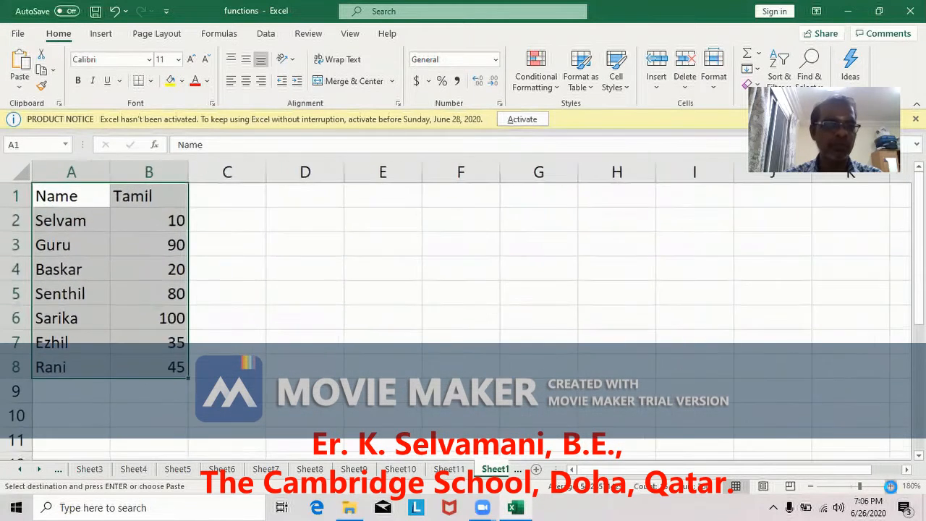
click(891, 487)
click(891, 487)
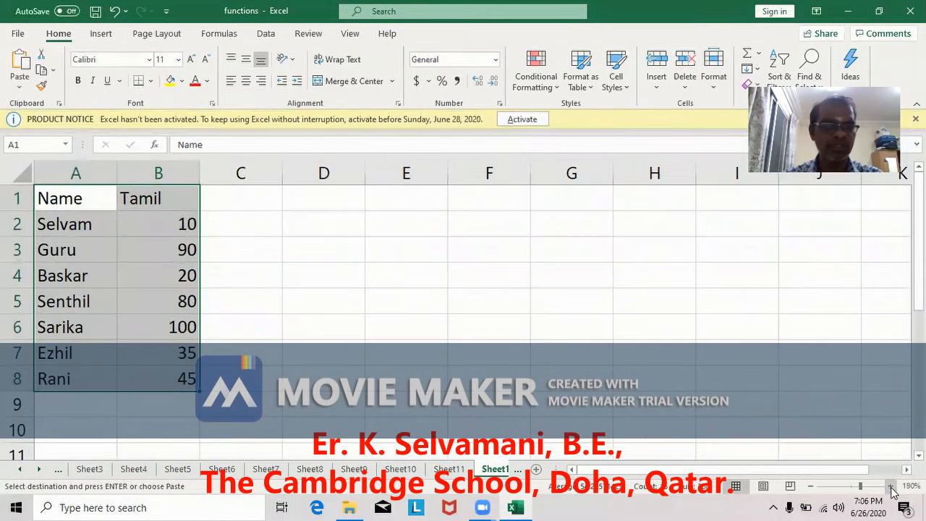
Return to Sheet11, cancel the copy mode and inspect the Result formulas in D2 and C2
click(455, 472)
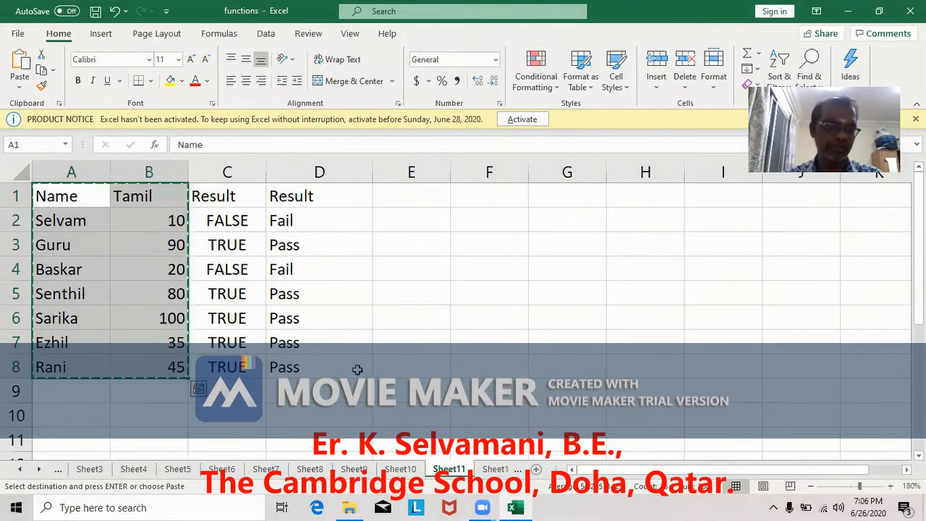
click(344, 215)
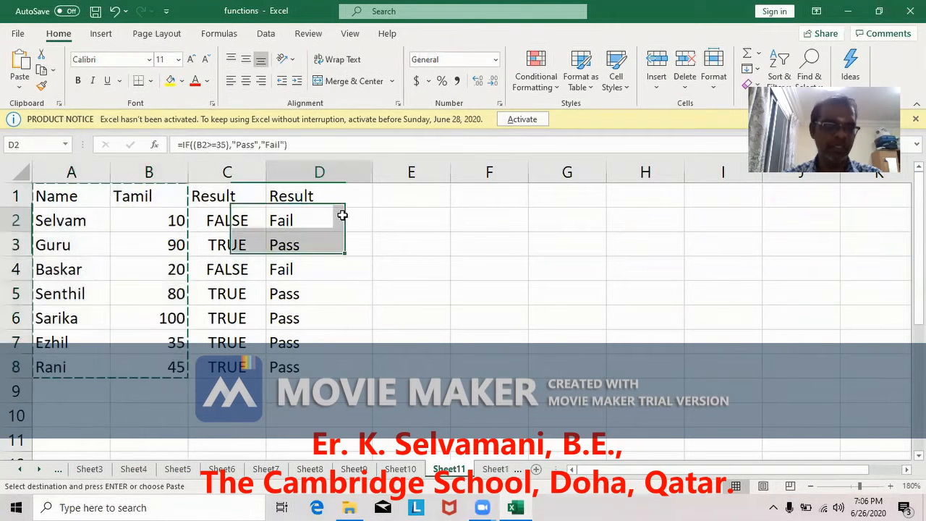
click(242, 217)
key(Escape)
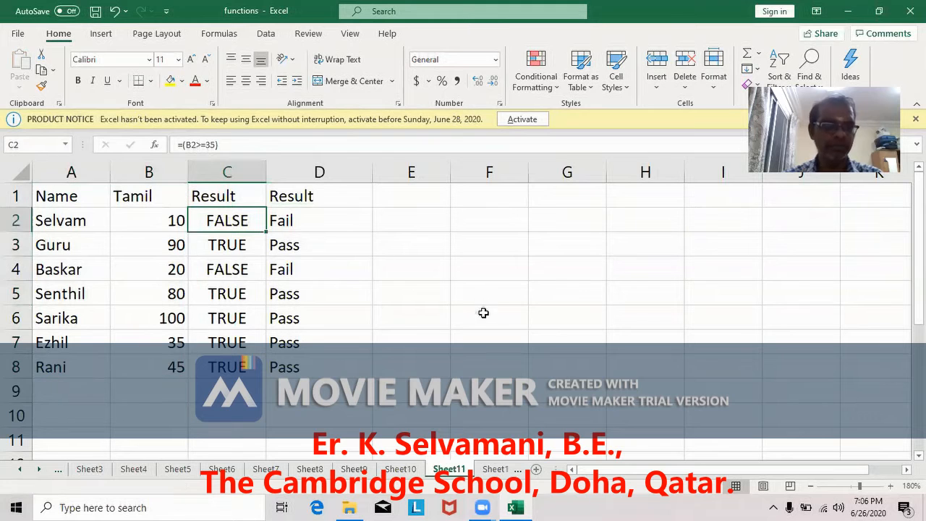
click(482, 314)
click(235, 225)
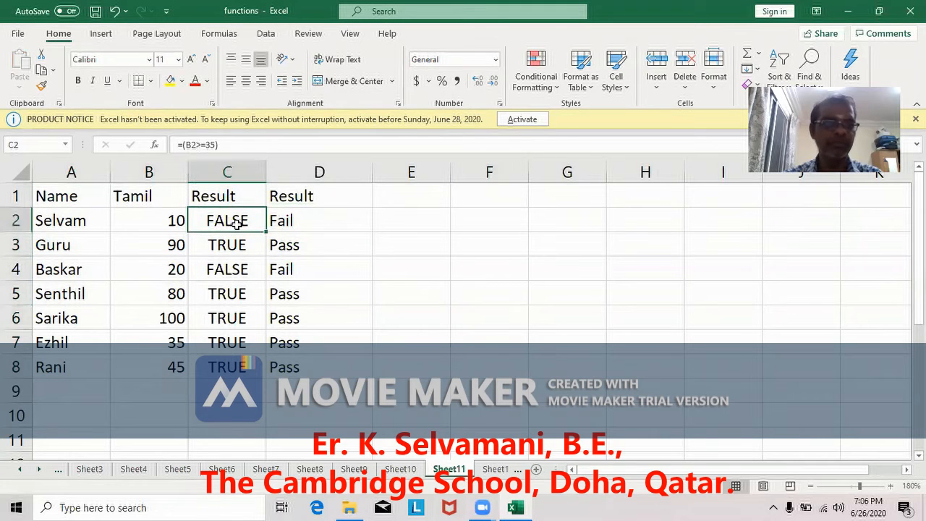
Show all formulas on Sheet11, examine the IF formulas in D2 and D3, and switch back to displaying values
click(220, 34)
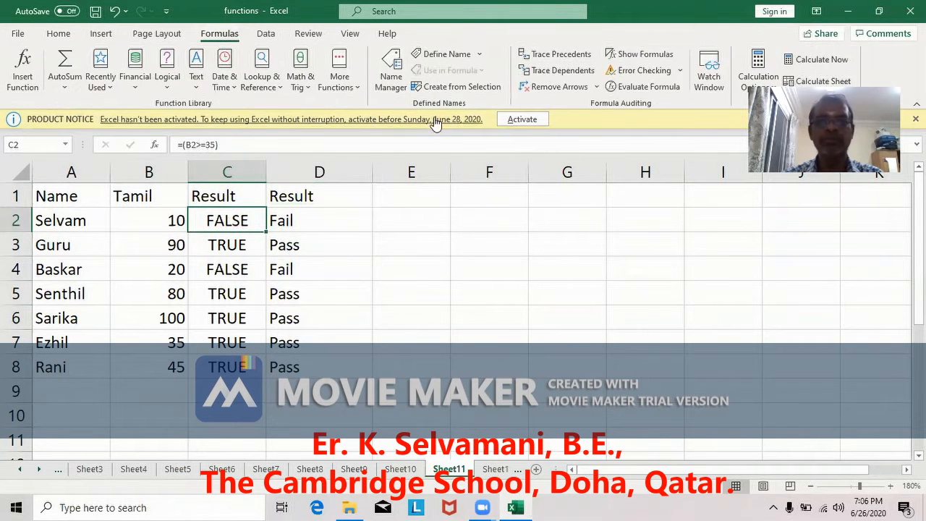
click(629, 55)
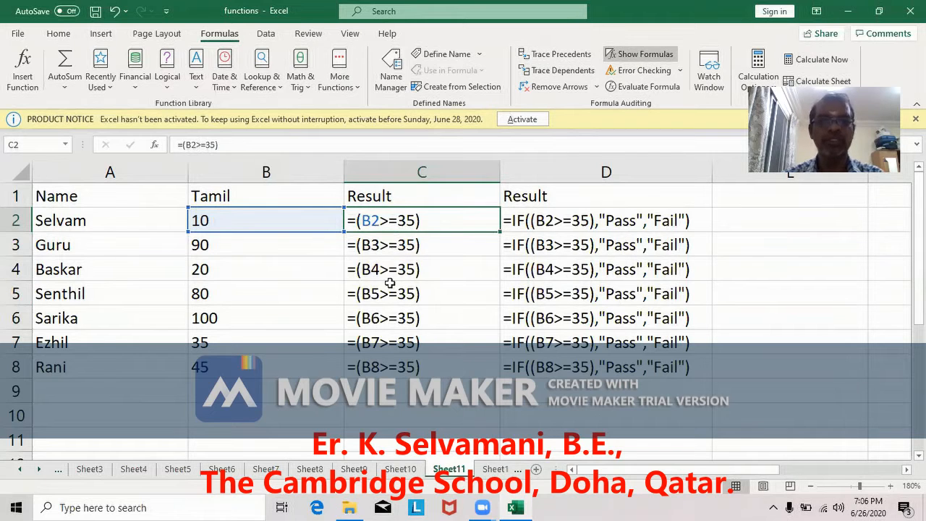
click(586, 221)
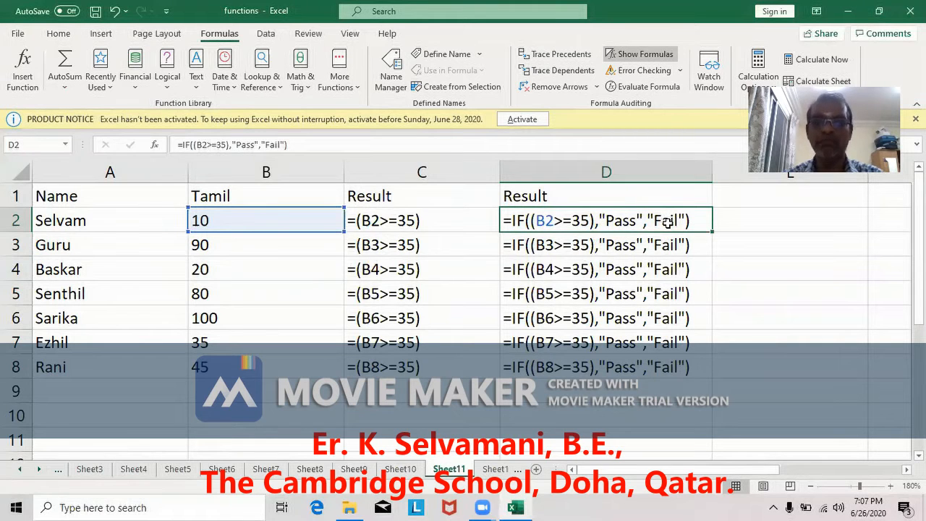
click(554, 248)
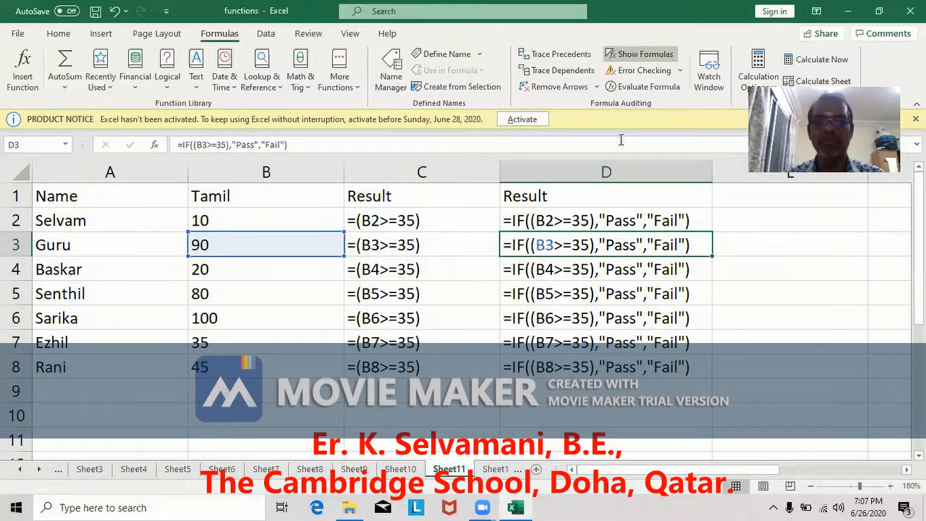
click(646, 54)
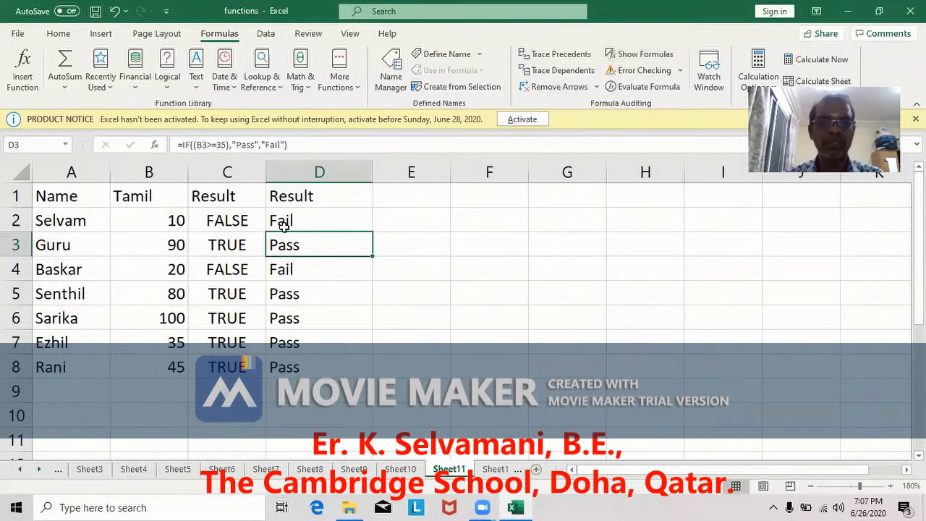
Add the heading Result in cell C1 of Sheet12
click(496, 469)
click(265, 197)
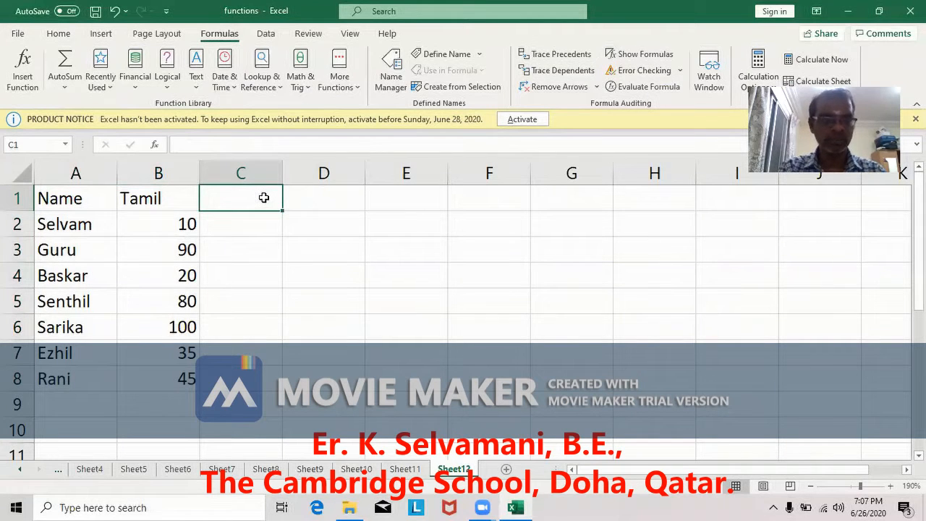
text(Result)
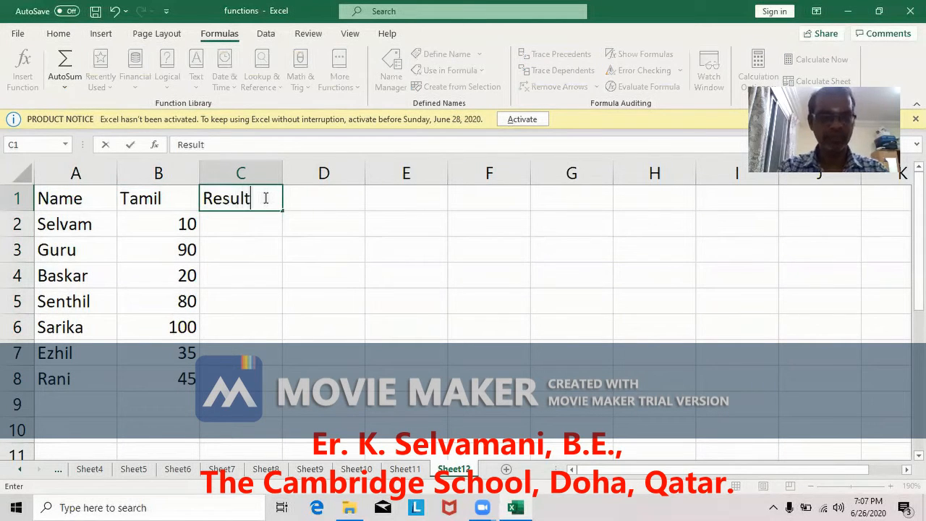
key(Return)
Enter the formula =(b2<35) in C2 and fill it down to C8
text(=)
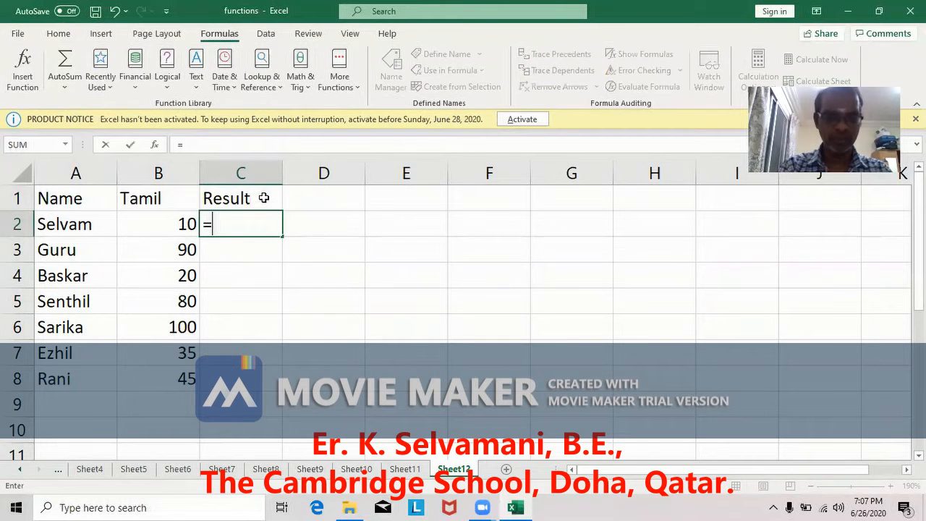
text((b)
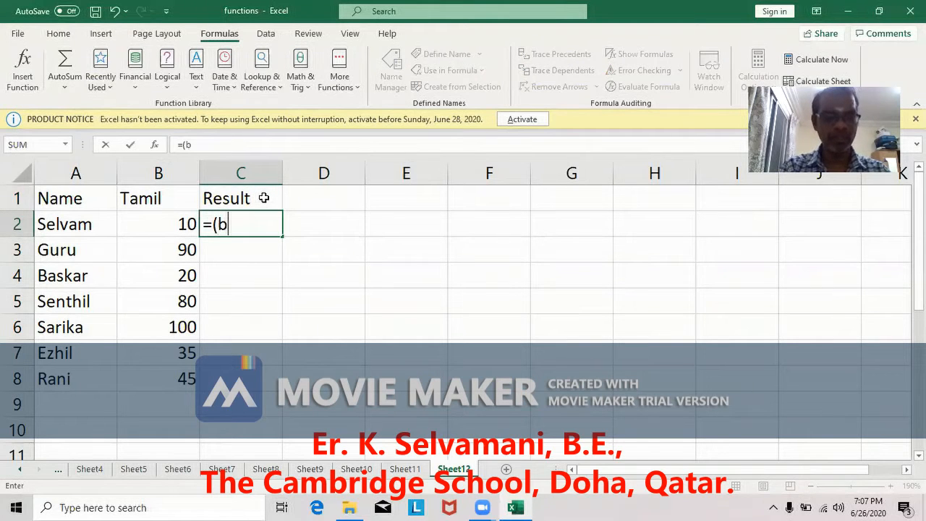
text(2<35))
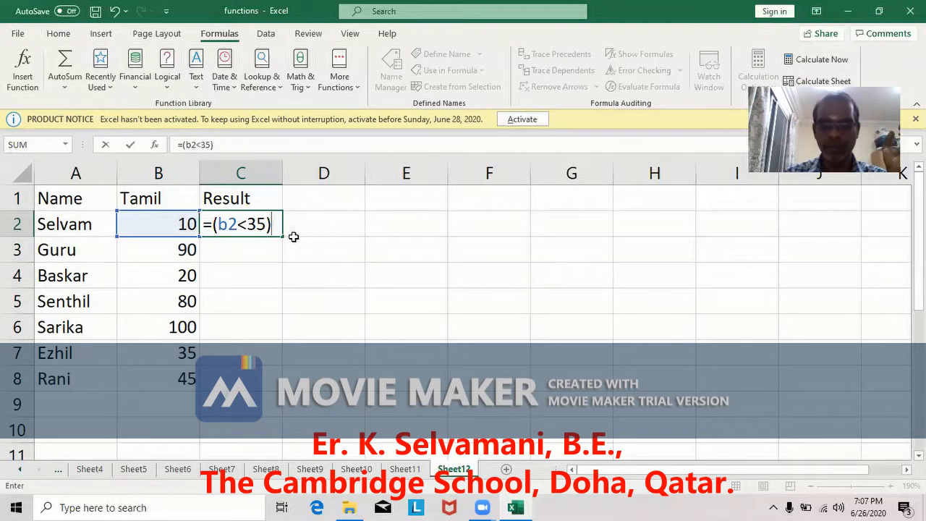
key(Return)
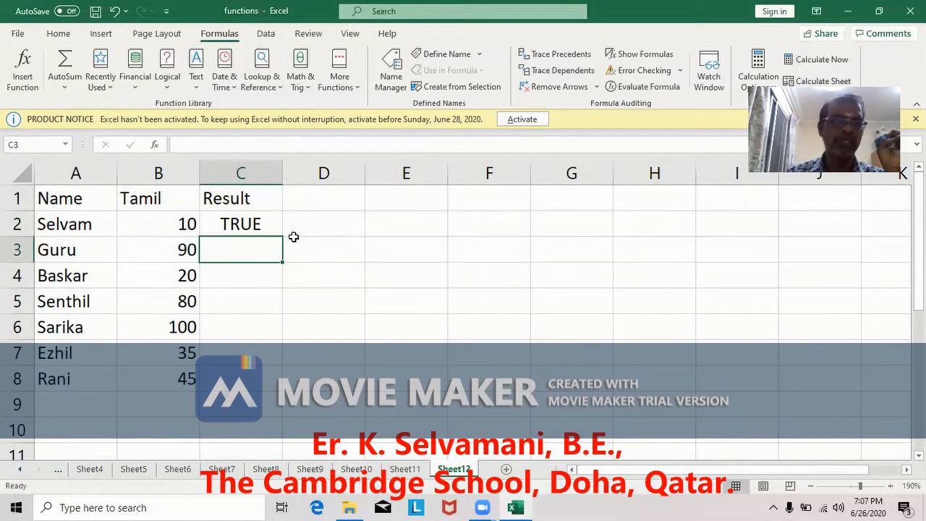
click(263, 227)
drag(283, 244, 278, 387)
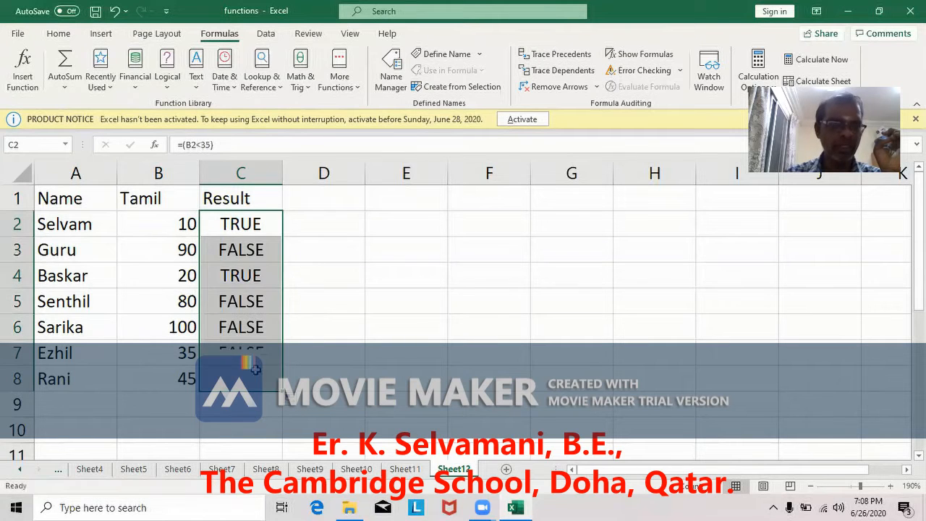
Inspect the filled formulas in C3 and C4 against the marks they refer to, leaving them unedited
click(233, 251)
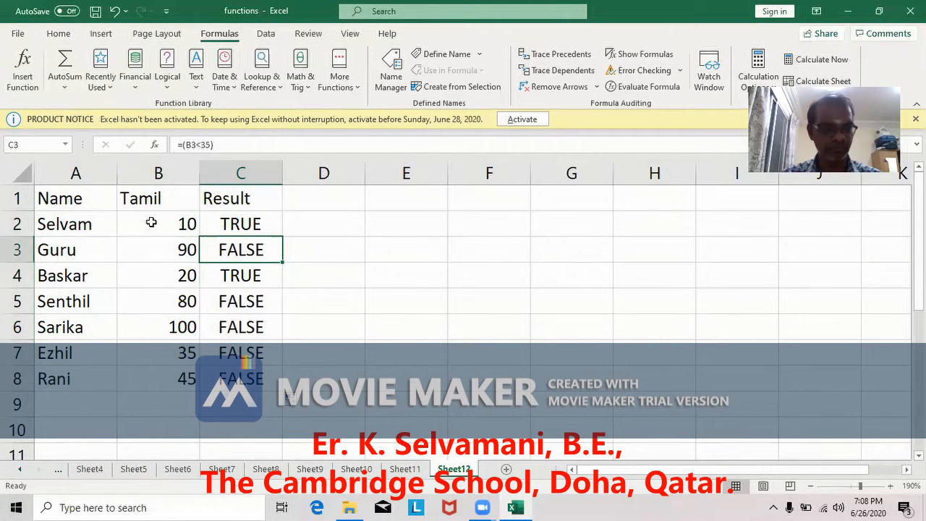
key(F2)
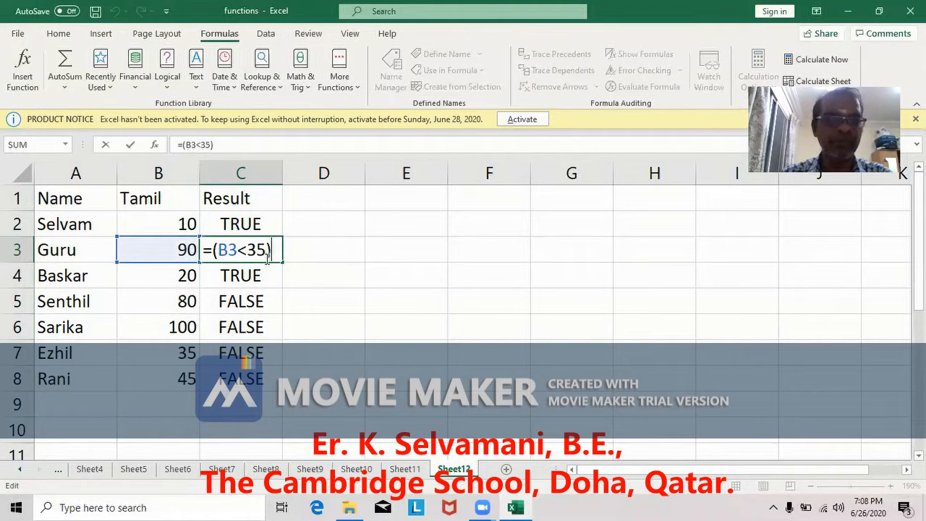
click(368, 302)
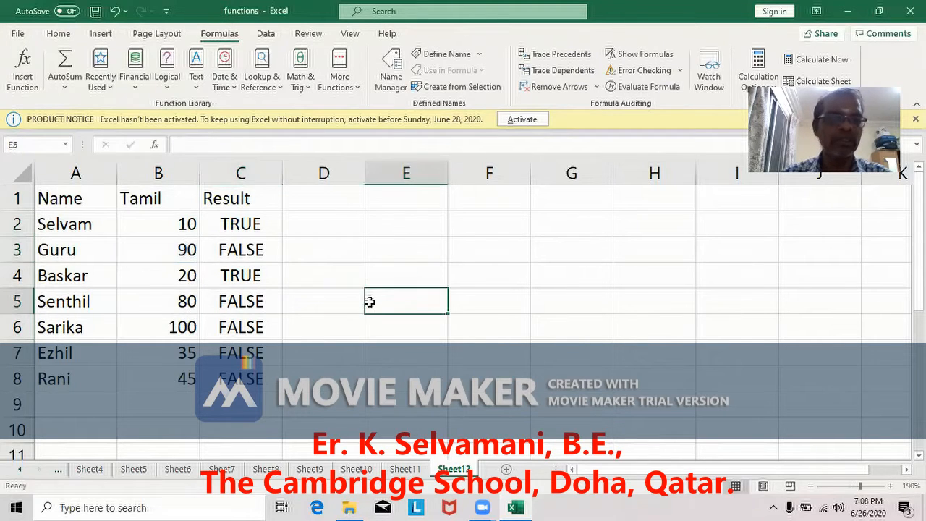
click(251, 278)
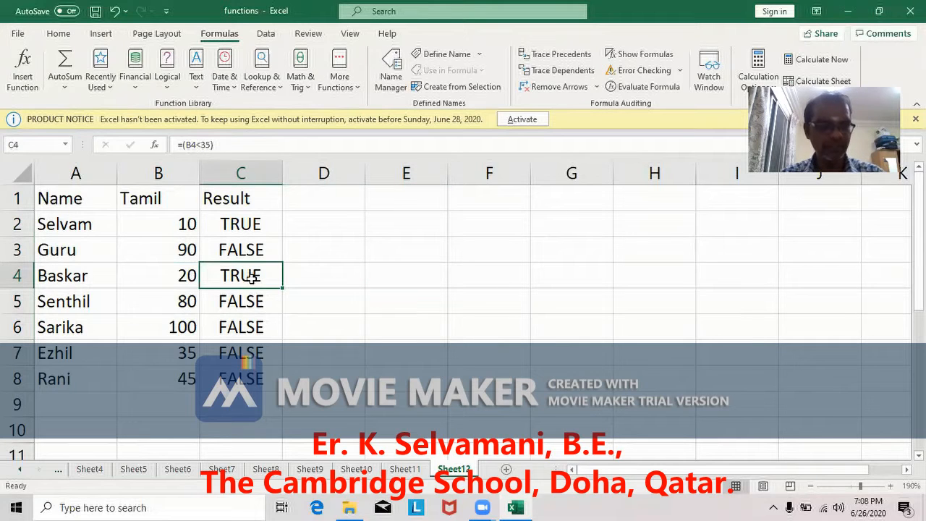
double_click(251, 278)
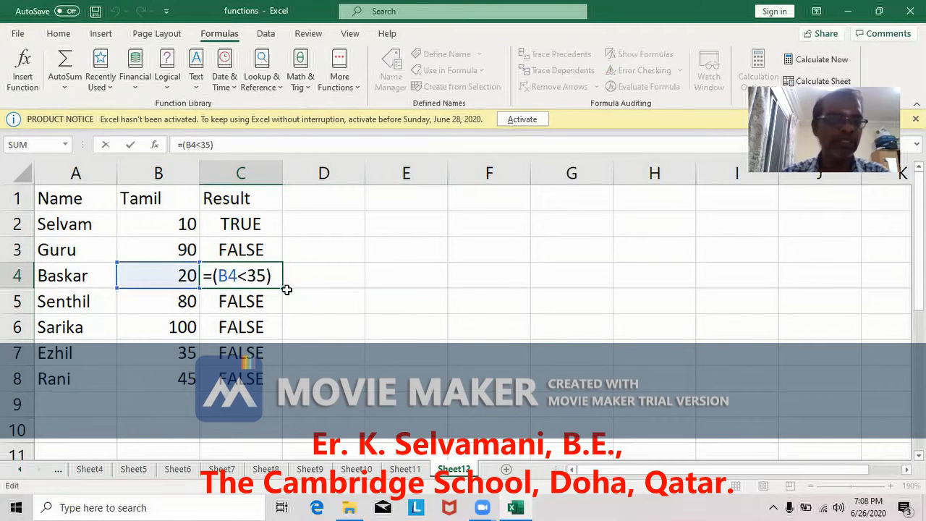
click(370, 316)
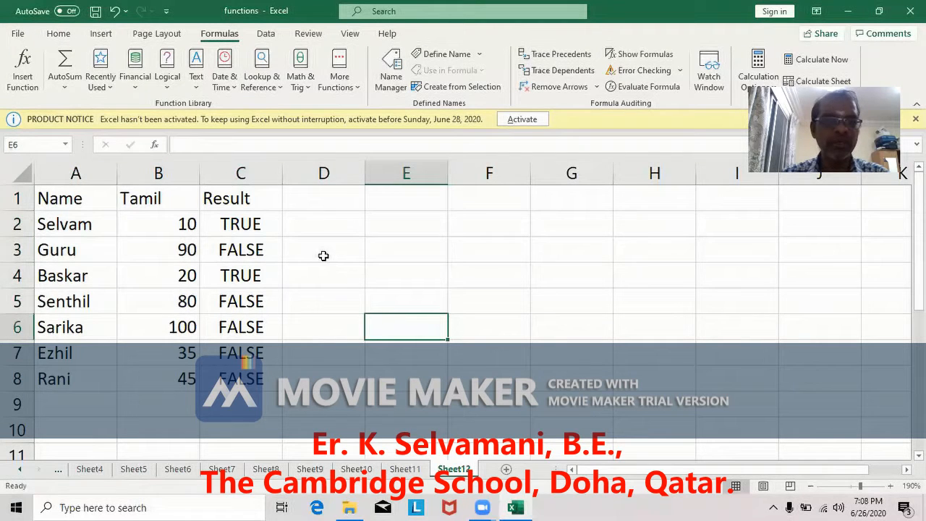
Compare the formulas in C2:C3 with the IF formulas in D2:D3 on Sheet11
click(409, 469)
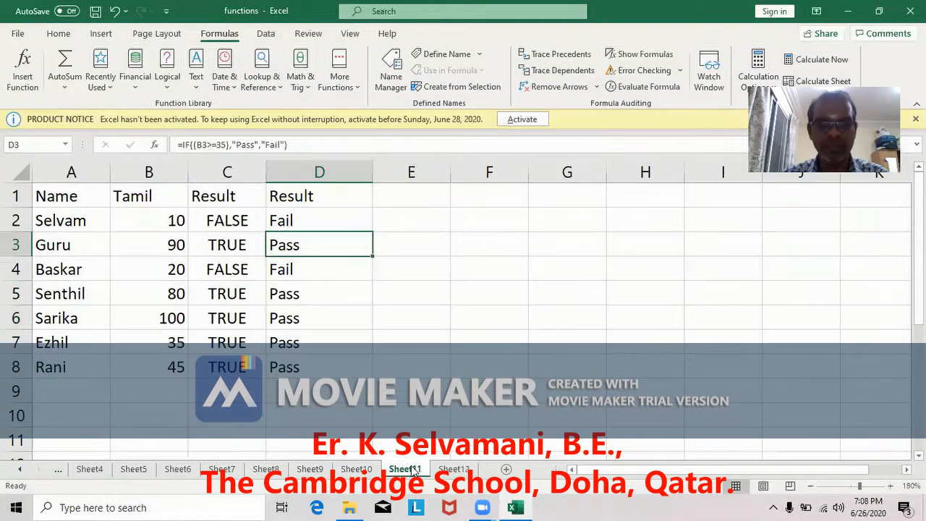
click(230, 221)
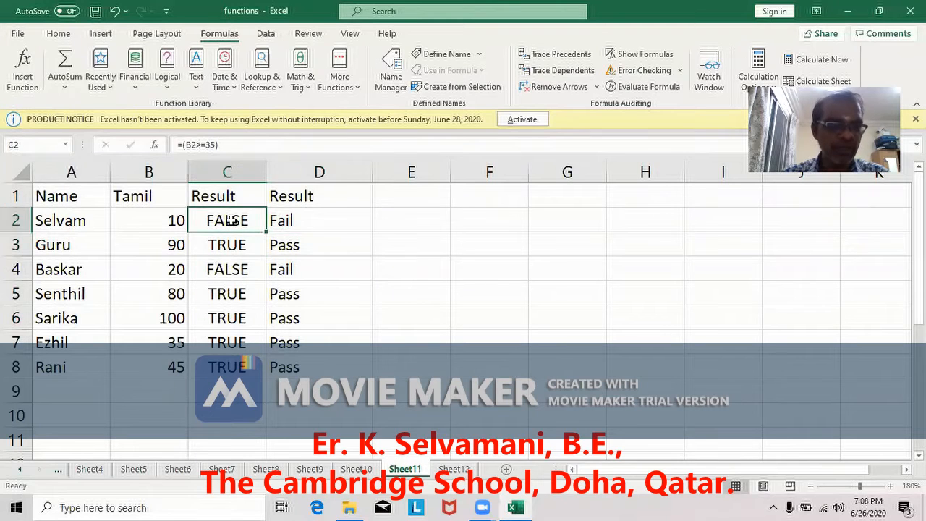
click(321, 223)
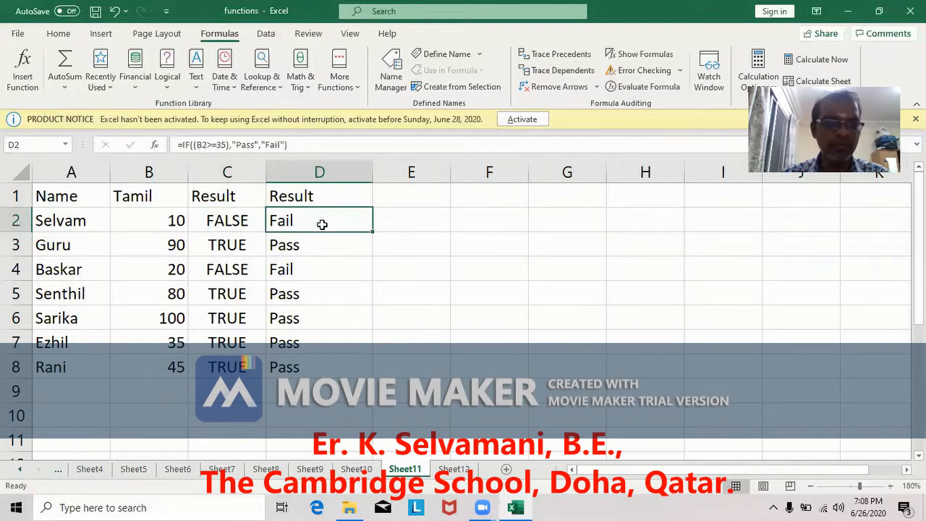
click(230, 245)
click(307, 245)
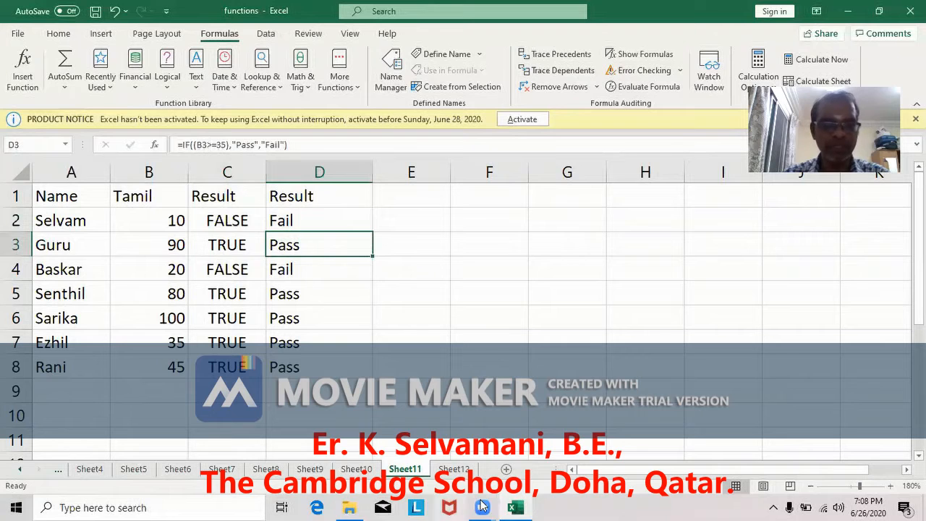
Add a second Result heading in cell D1 of Sheet12
click(454, 469)
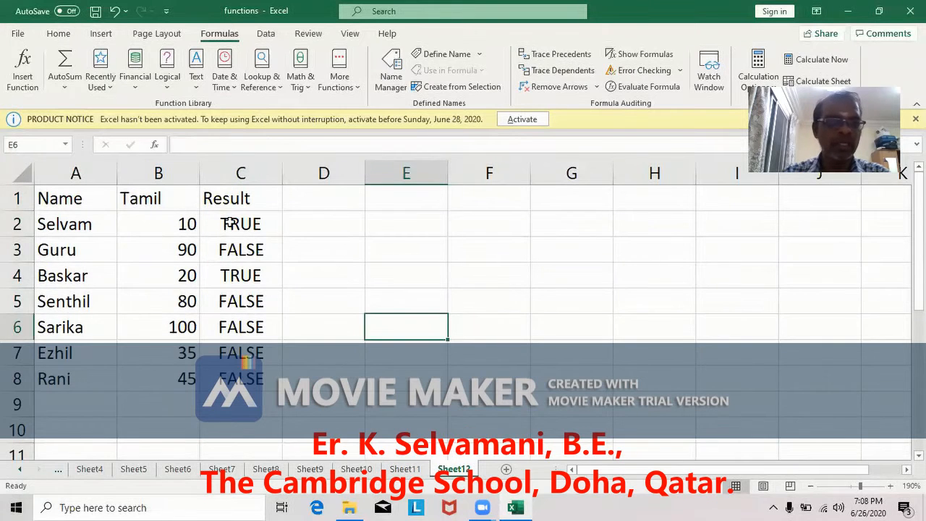
click(256, 225)
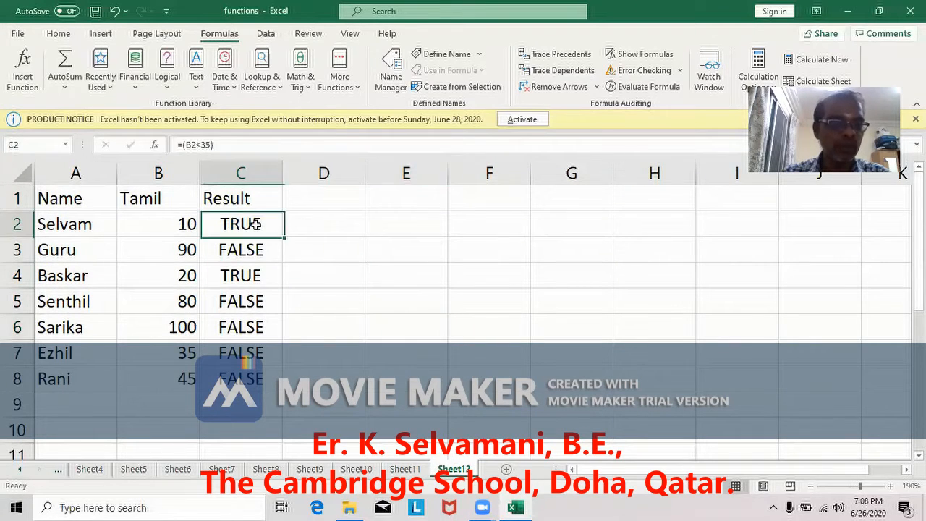
click(325, 196)
text(Result)
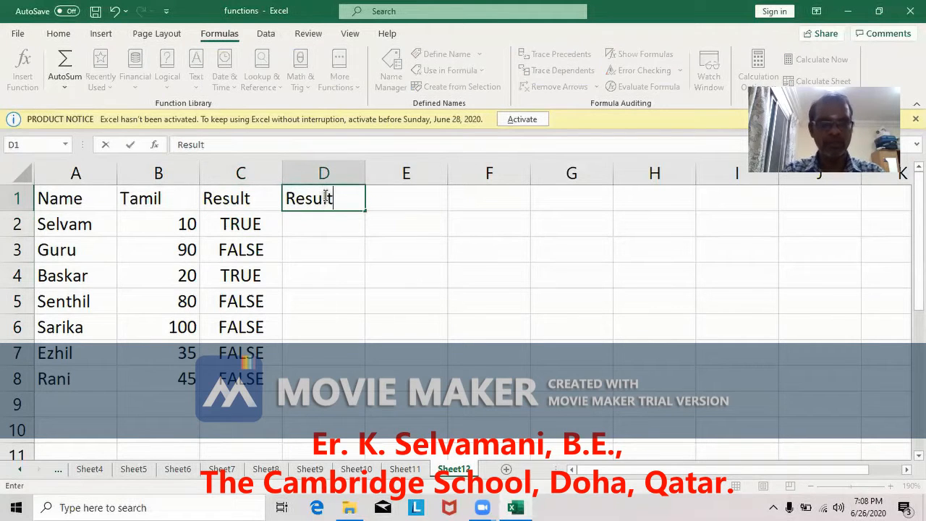
key(Return)
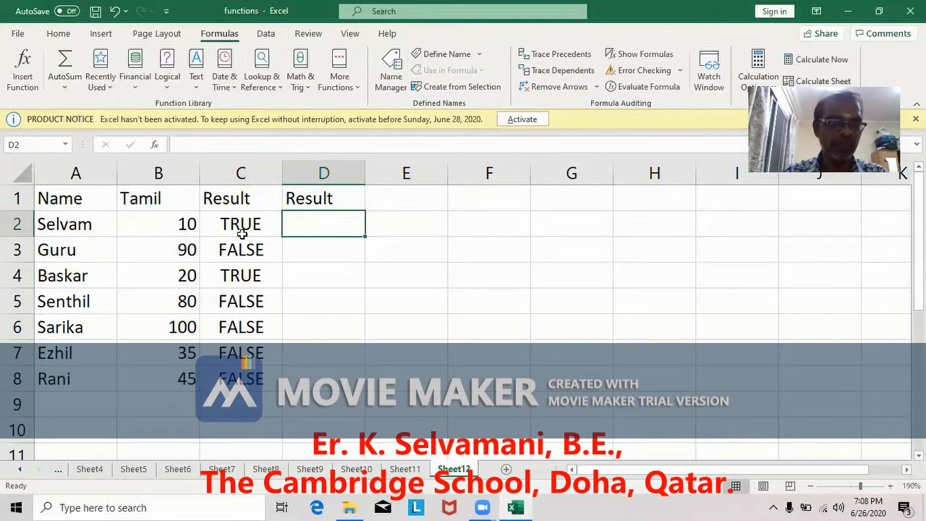
Enter the formula =if((b2<35),"Fail","Pass") in cell D2
text(=if(()
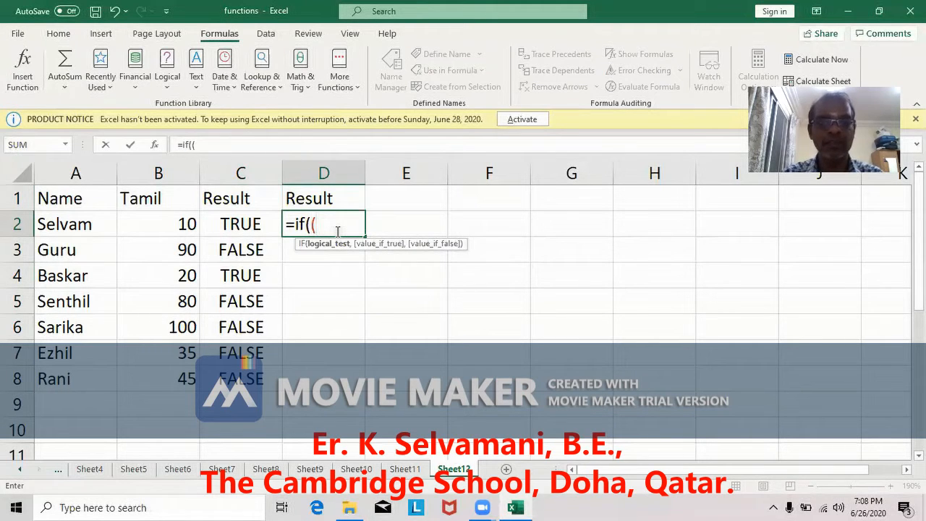
text(b)
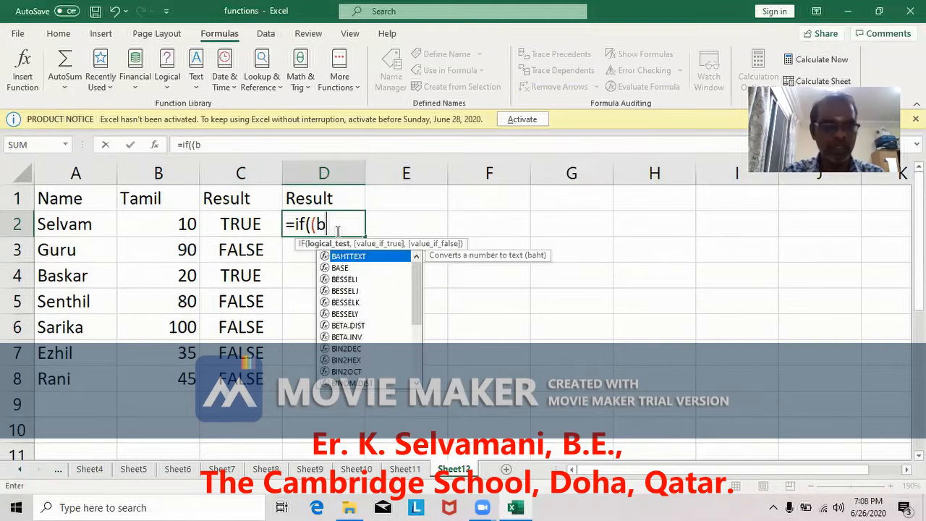
text(2<35)
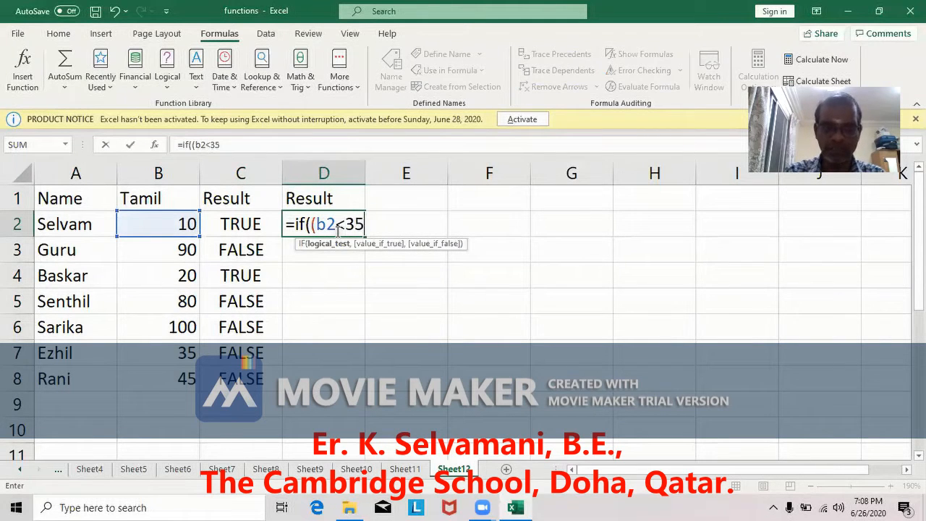
text(),)
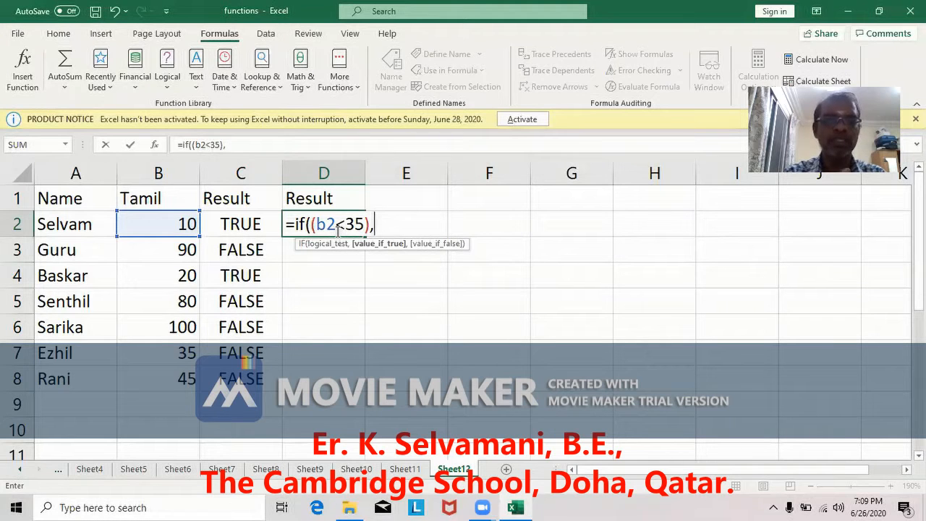
text("F)
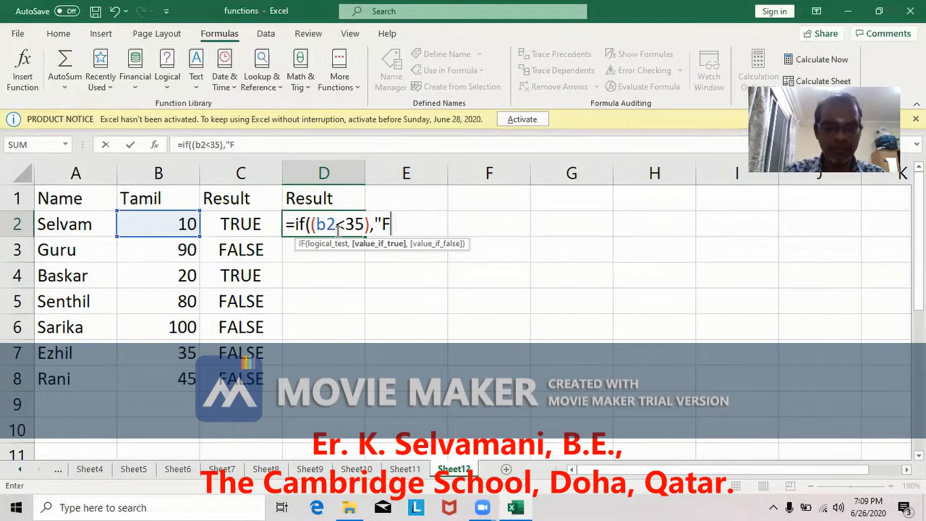
text(ail",)
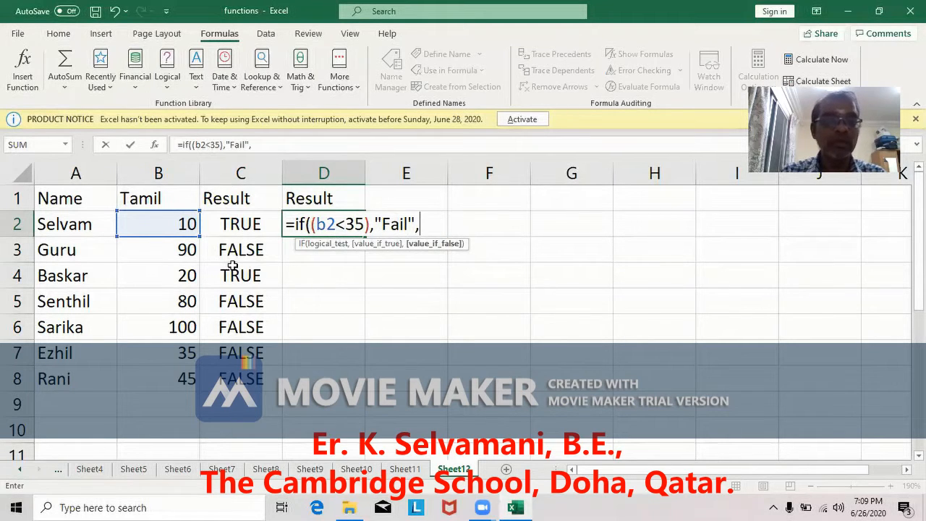
text("Pa)
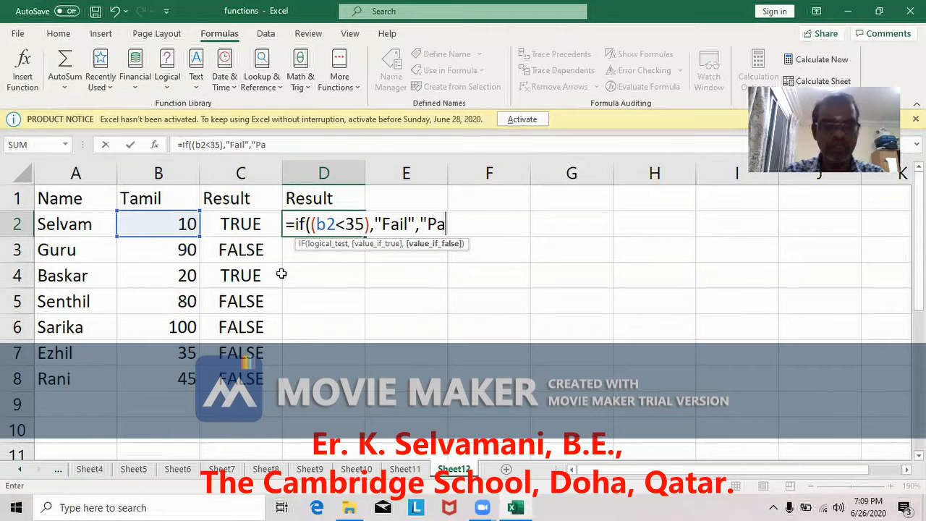
text(ss"))
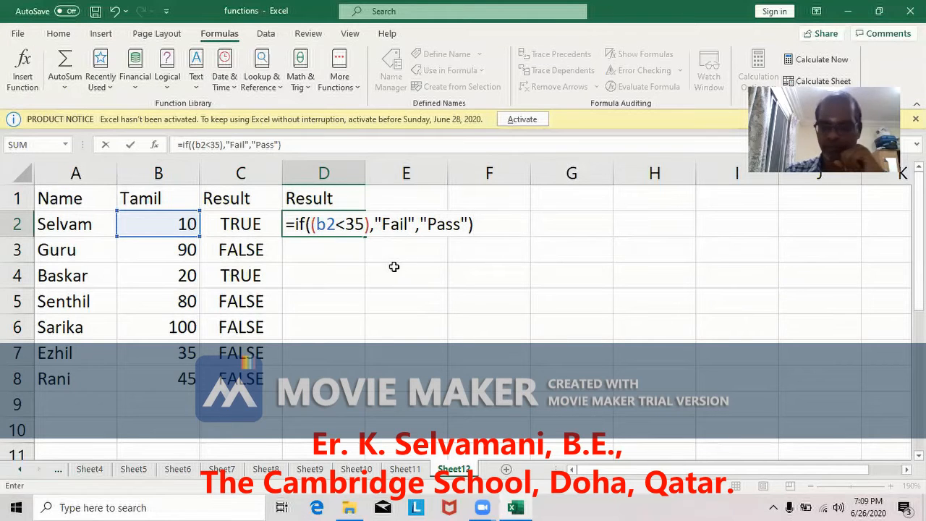
key(Return)
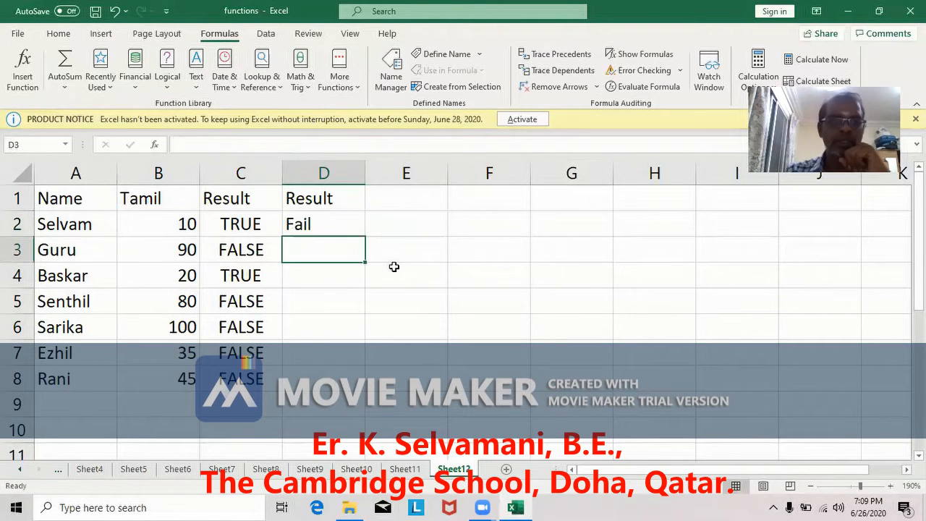
Fill the IF formula from D2 into D3 and inspect the copied formula, leaving it unedited
click(324, 226)
drag(366, 238, 366, 257)
click(338, 252)
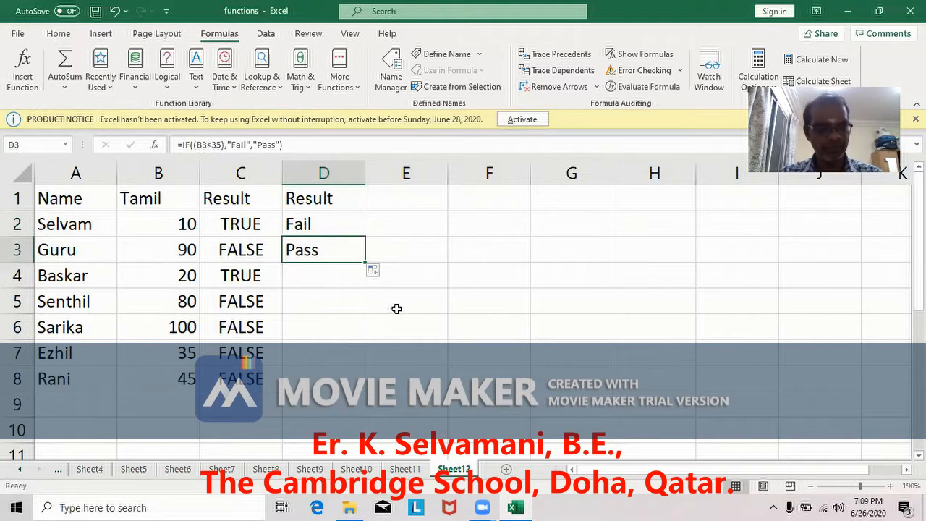
key(F2)
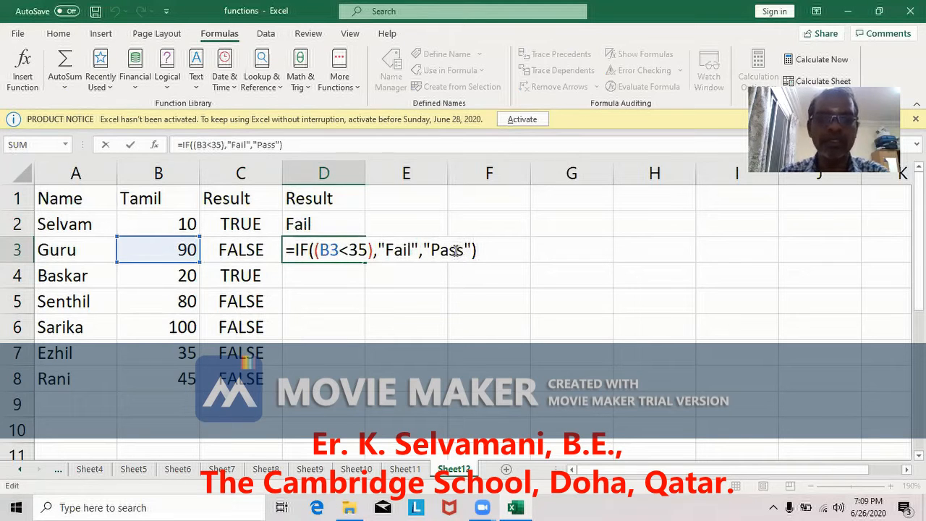
click(448, 327)
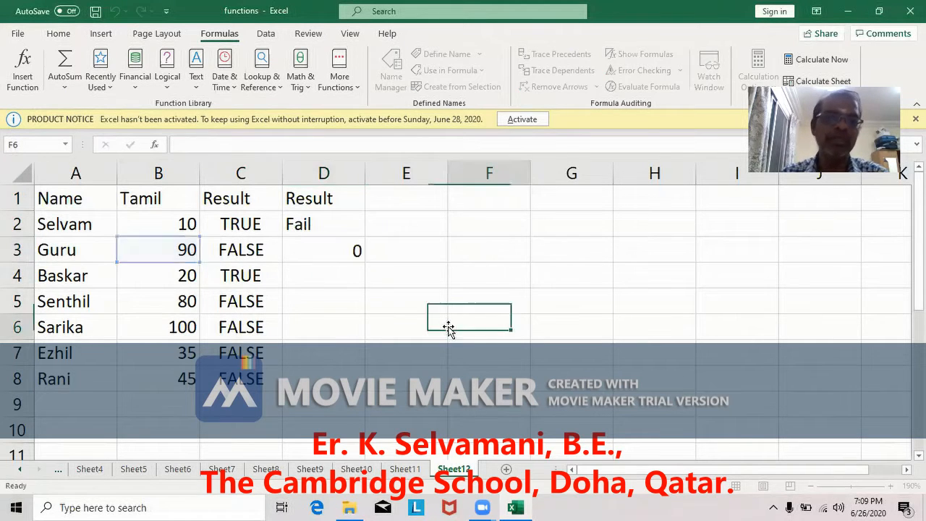
Extend the IF formula from D3 into D4 and check which mark it refers to
click(337, 250)
drag(366, 264, 366, 278)
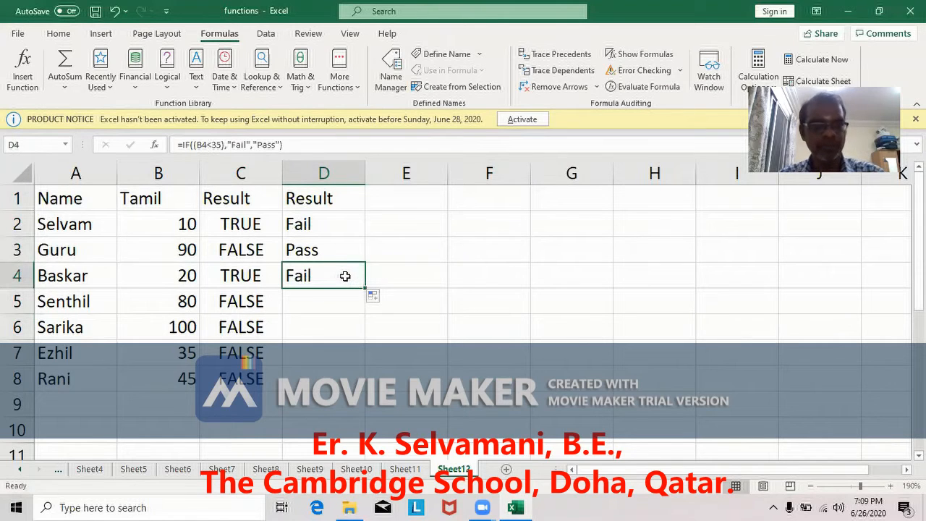
double_click(346, 276)
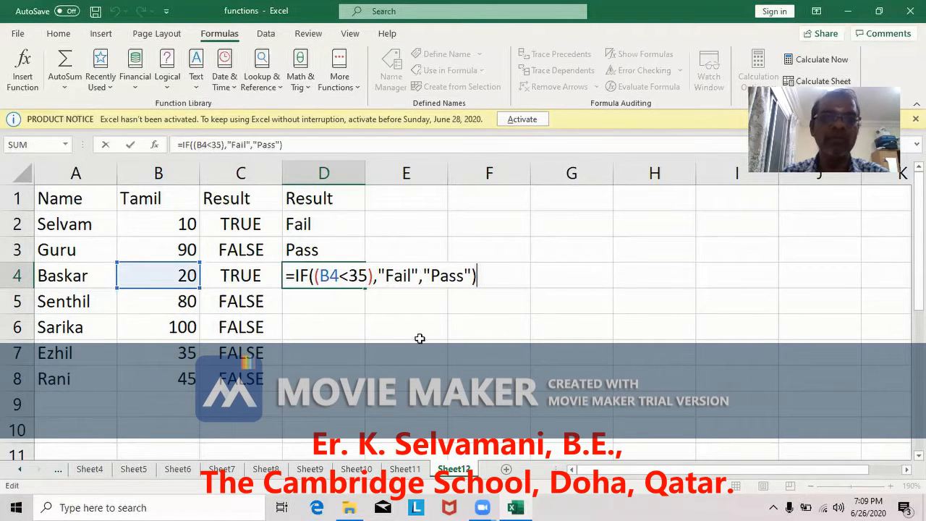
click(450, 336)
Fill the IF formula from D4 down to D8, checking the copied formula in D5 along the way
click(357, 286)
drag(366, 287, 364, 303)
click(343, 301)
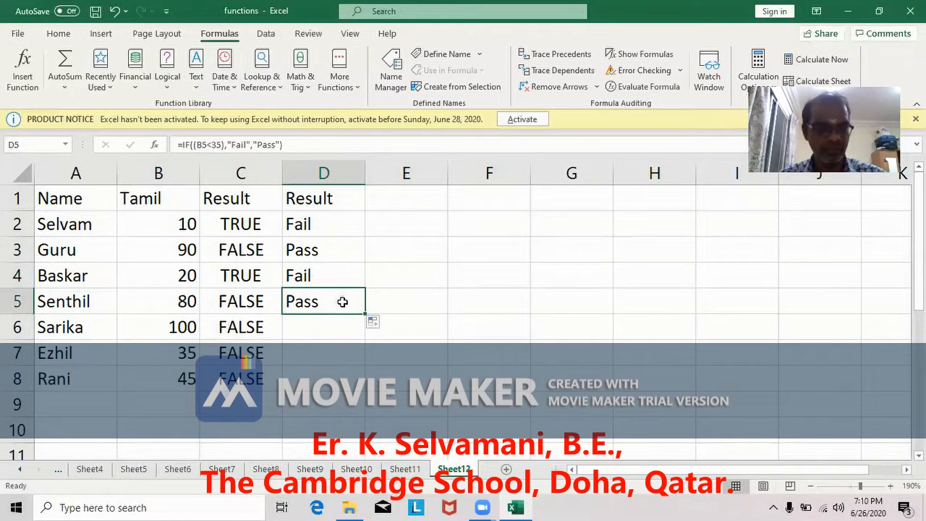
double_click(342, 302)
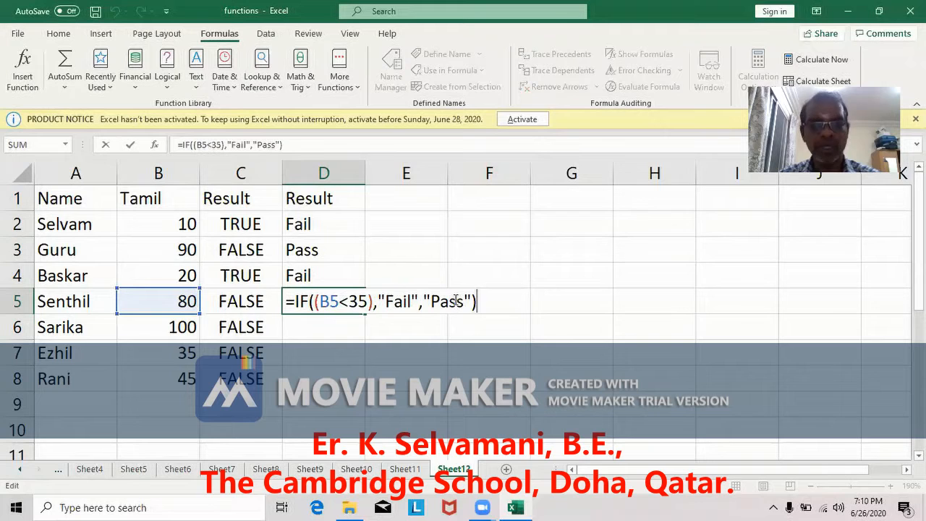
key(Return)
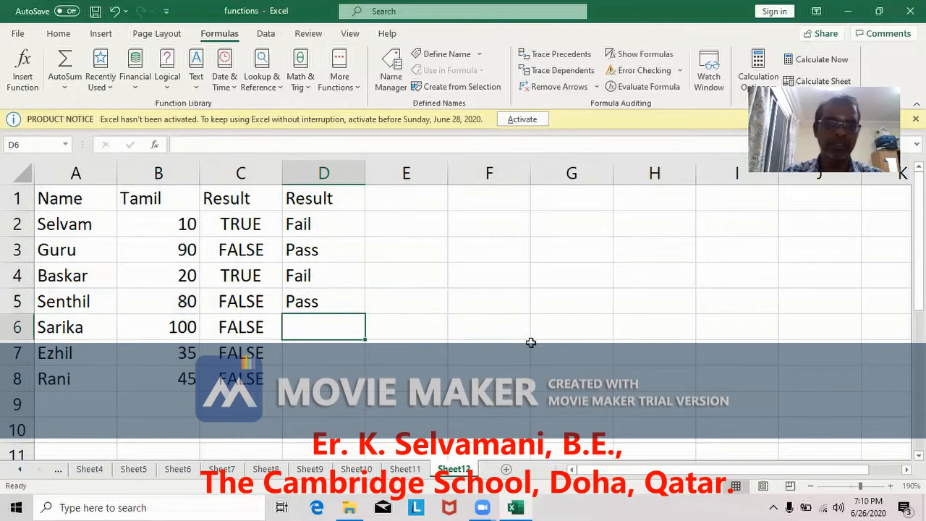
click(354, 307)
drag(366, 322, 364, 391)
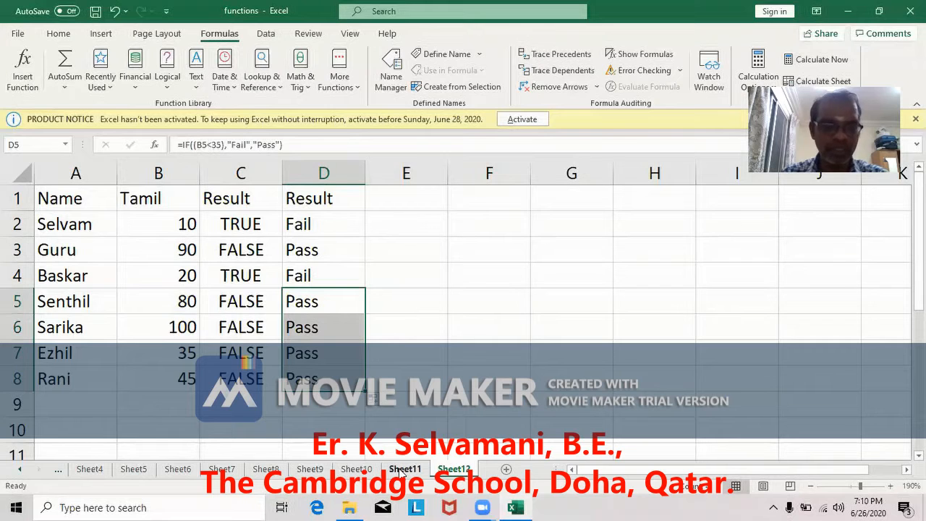
Compare the IF formula in D2 on Sheet11 with the one in D2 on Sheet12
click(405, 469)
click(301, 220)
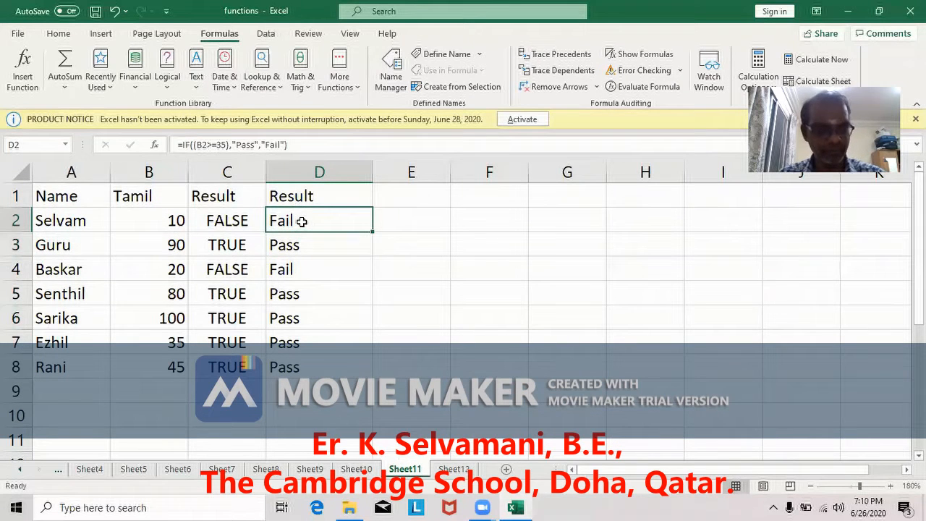
double_click(302, 221)
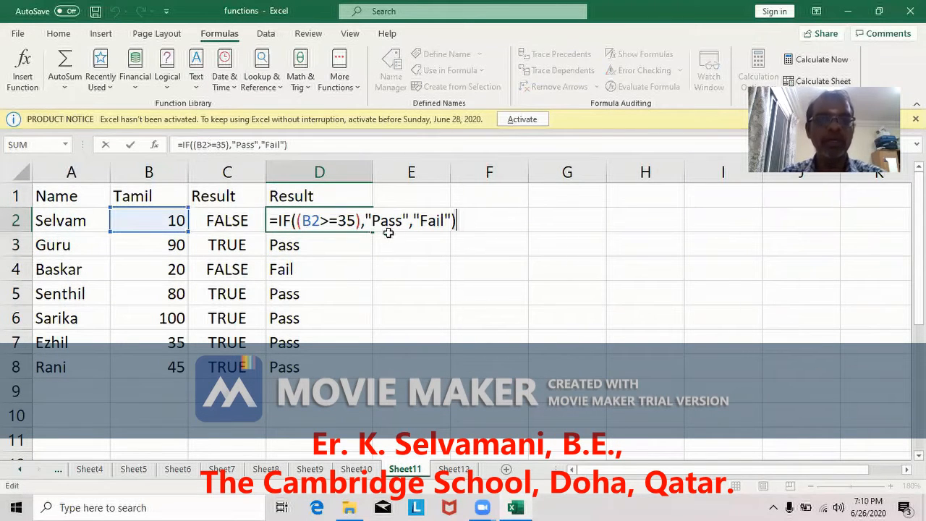
click(537, 375)
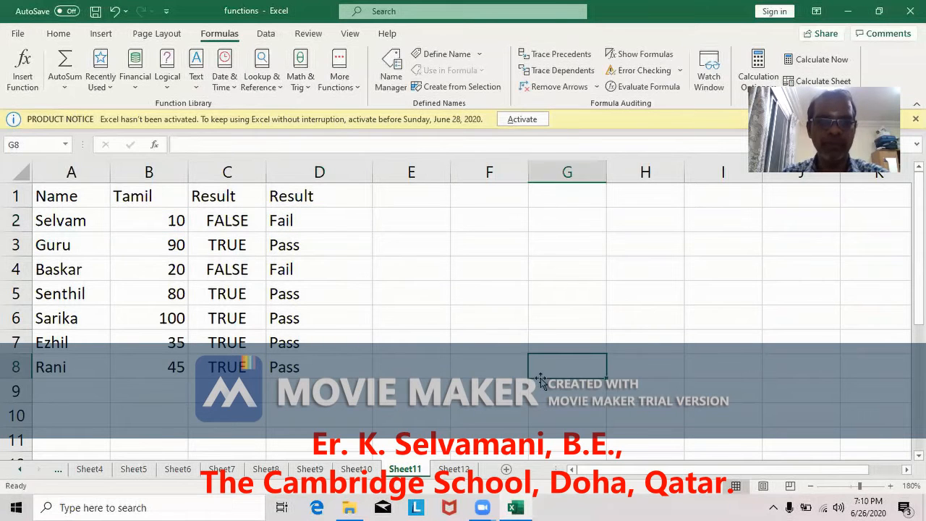
click(456, 471)
click(311, 223)
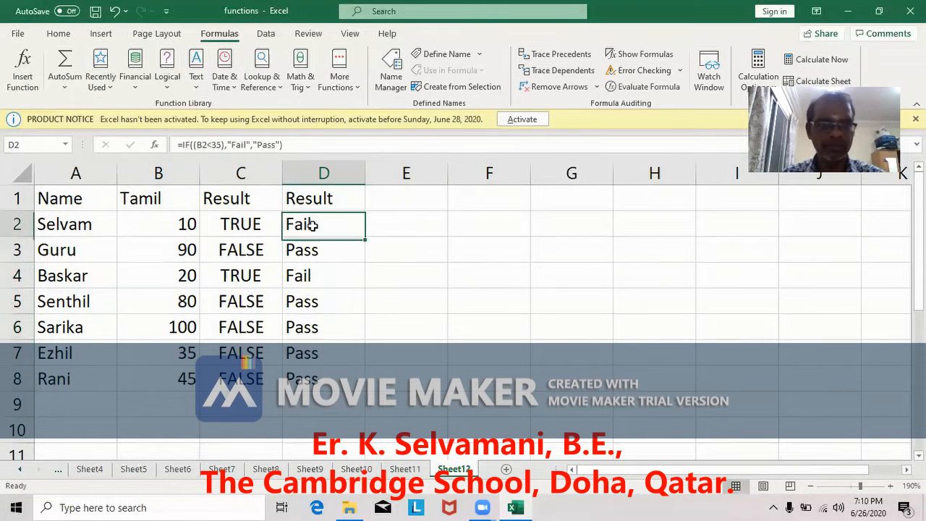
double_click(311, 223)
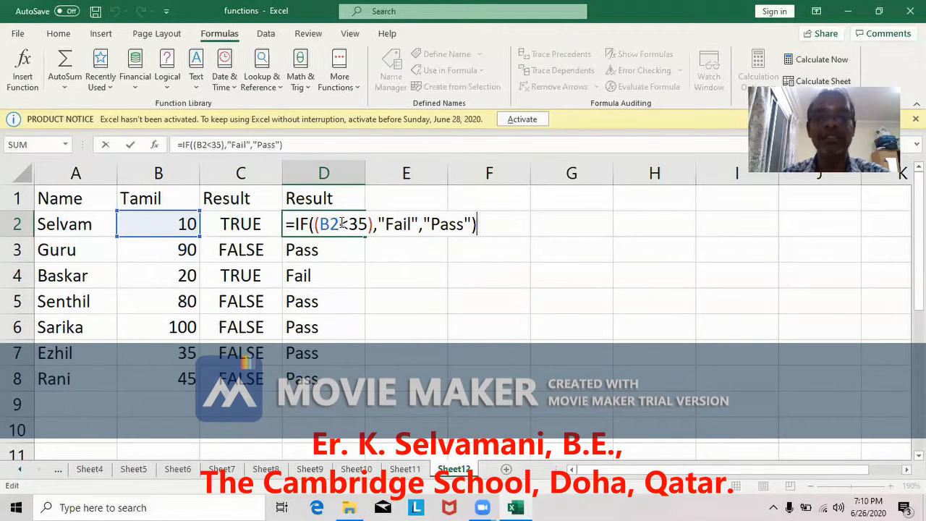
key(Escape)
key(ctrl+Page_Up)
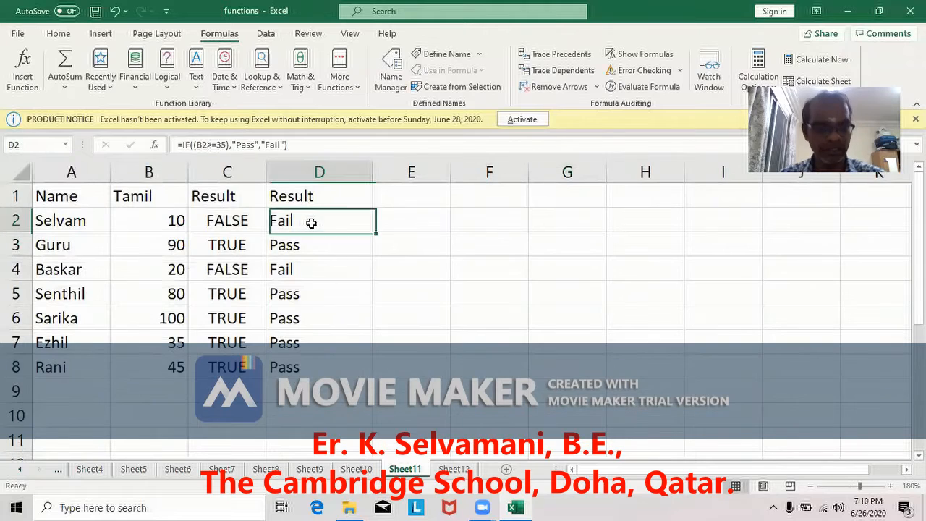
double_click(311, 222)
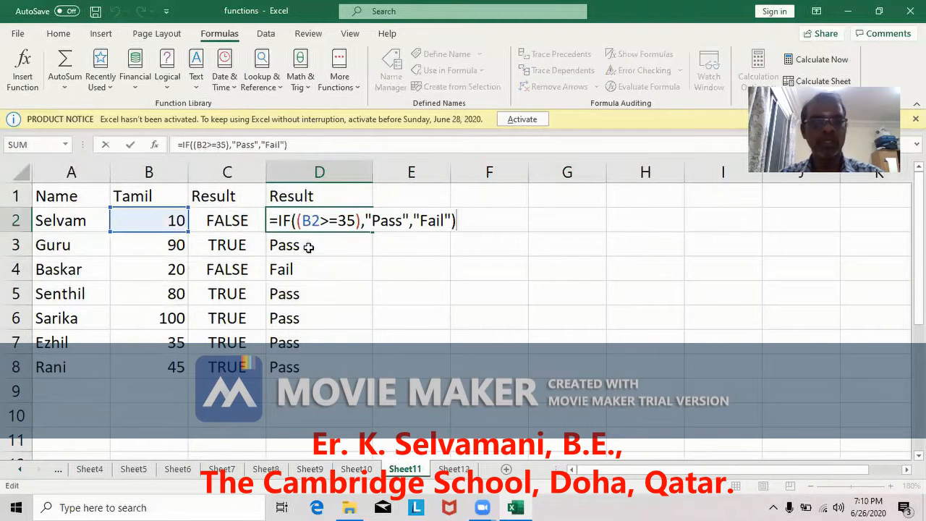
click(586, 314)
Copy the Name and Tamil data in A1:B8 of Sheet11 into a new sheet after Sheet12, starting at A1
drag(92, 200, 163, 367)
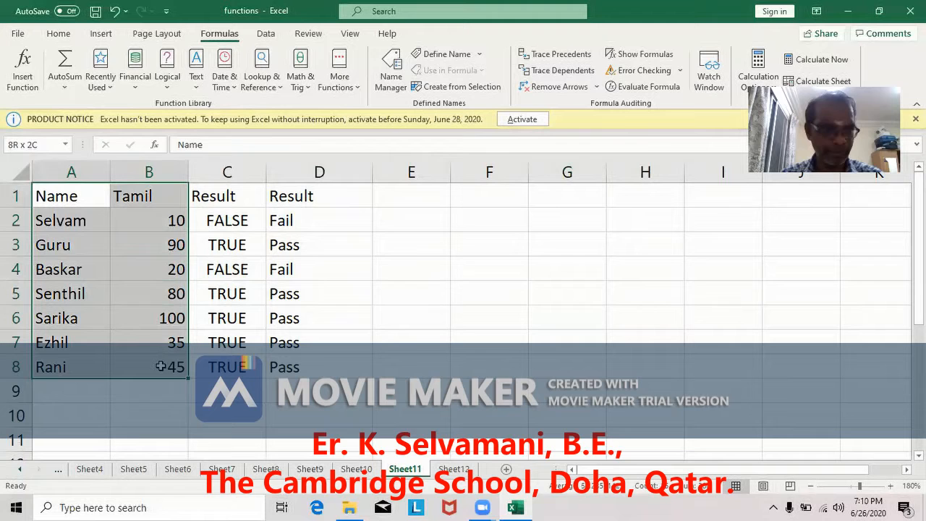
click(58, 34)
click(41, 70)
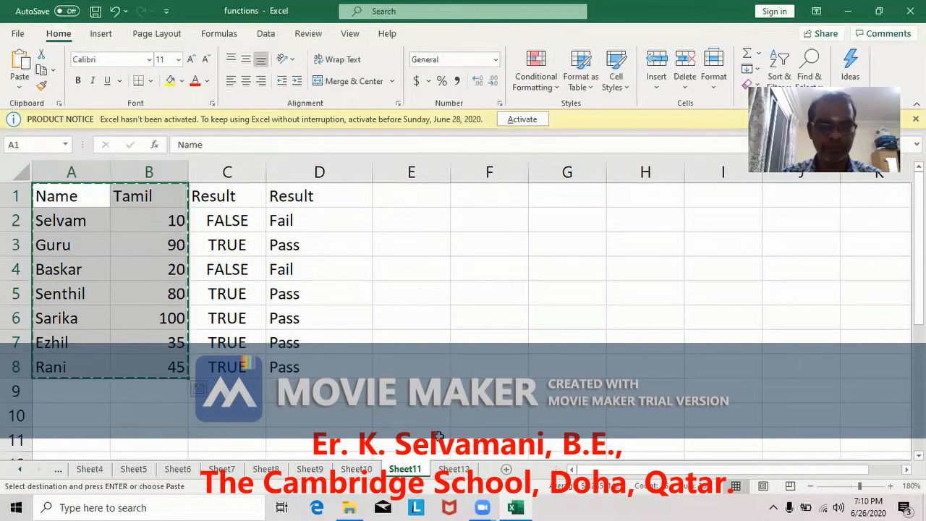
click(456, 469)
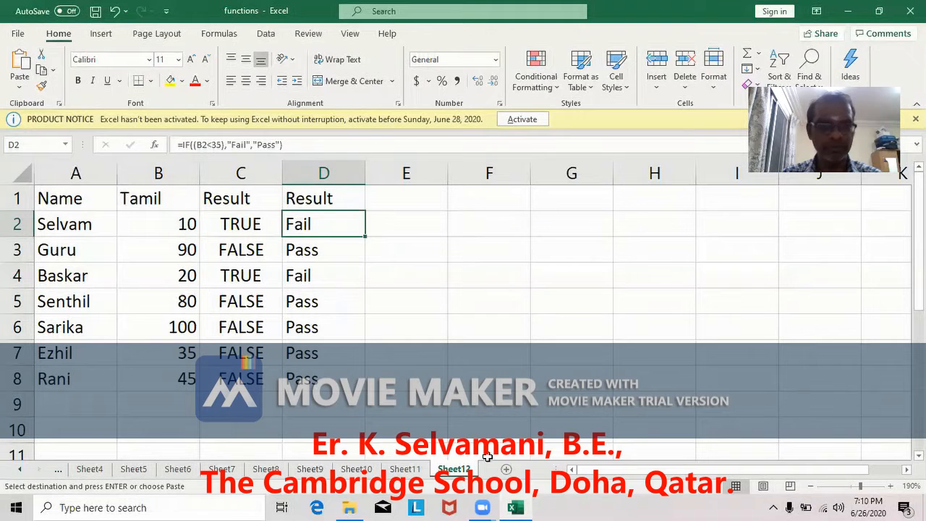
click(507, 469)
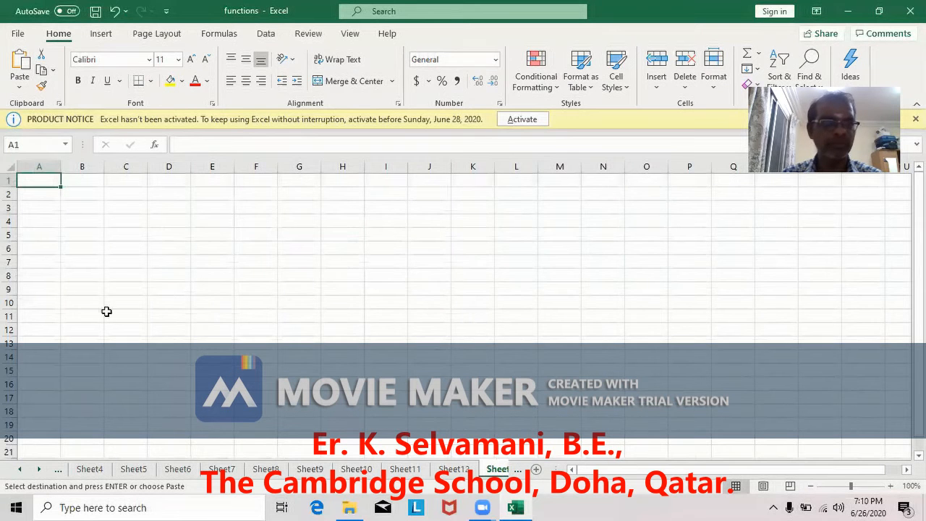
click(32, 81)
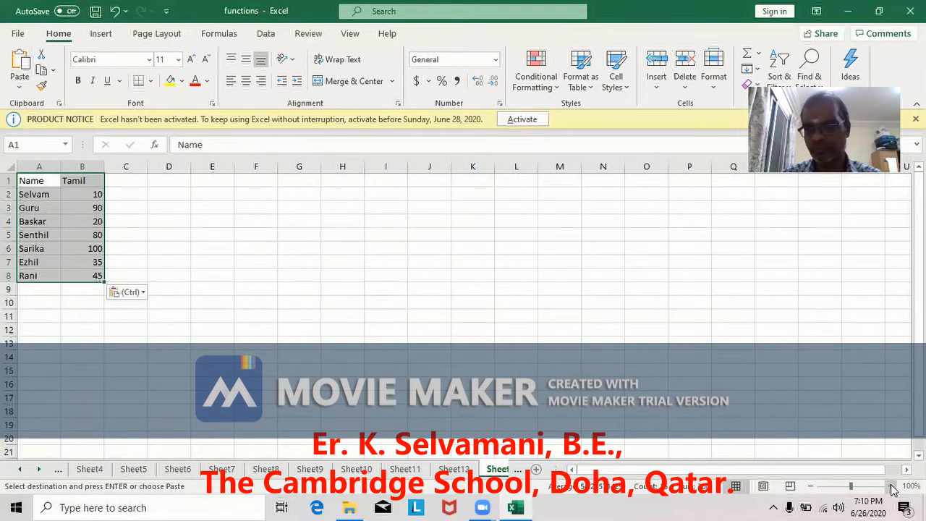
Enlarge the new sheet's view to 200% so the copied data is easy to read
click(891, 485)
click(891, 486)
click(891, 485)
click(890, 486)
click(890, 485)
click(890, 486)
click(891, 486)
click(890, 485)
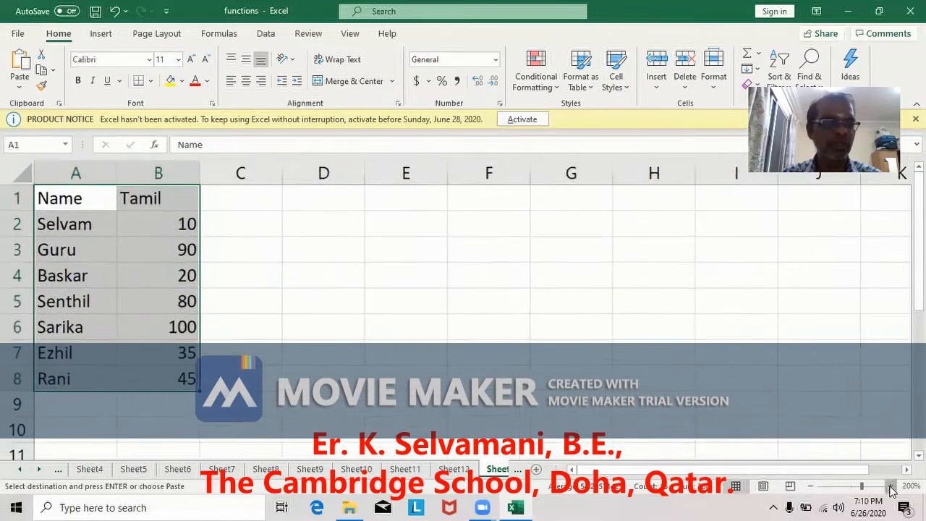
Check the IF formula in D2 on Sheet12, and add the heading Result in C1 of Sheet13
click(891, 485)
click(268, 203)
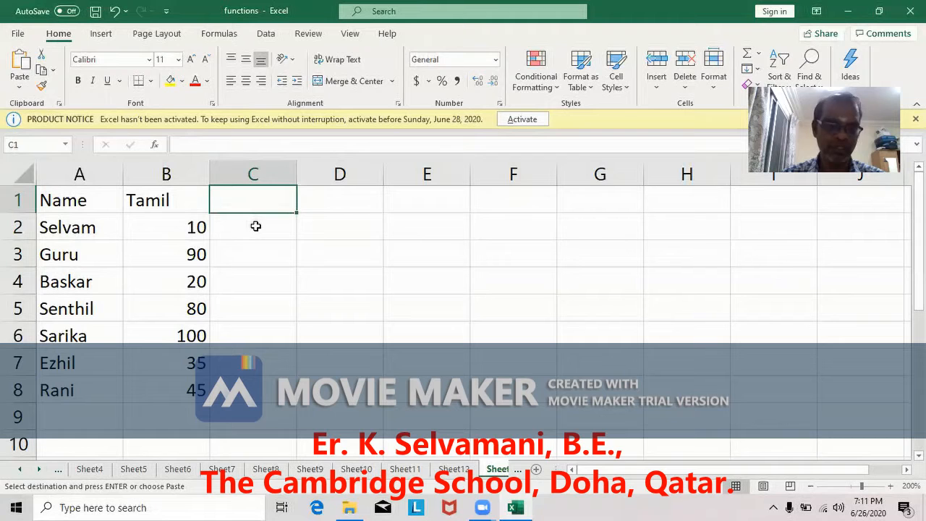
click(453, 469)
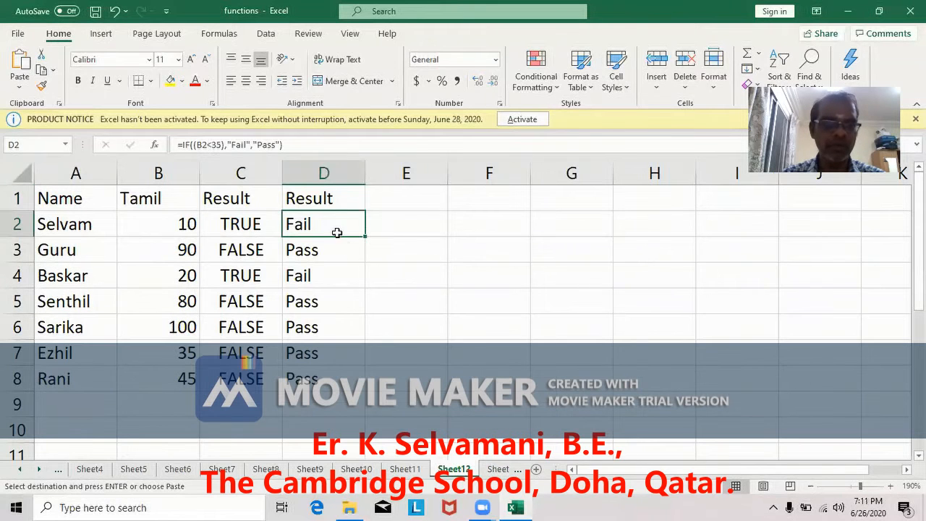
click(498, 469)
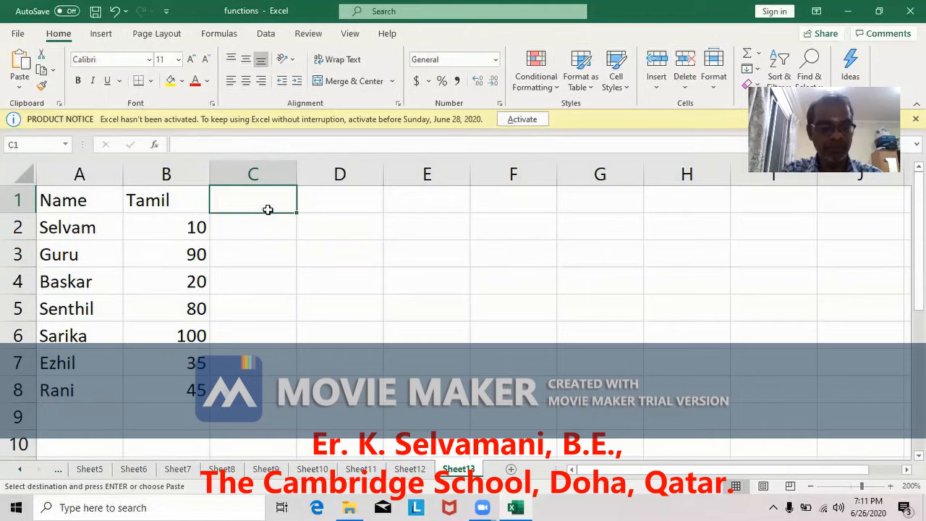
text(Result)
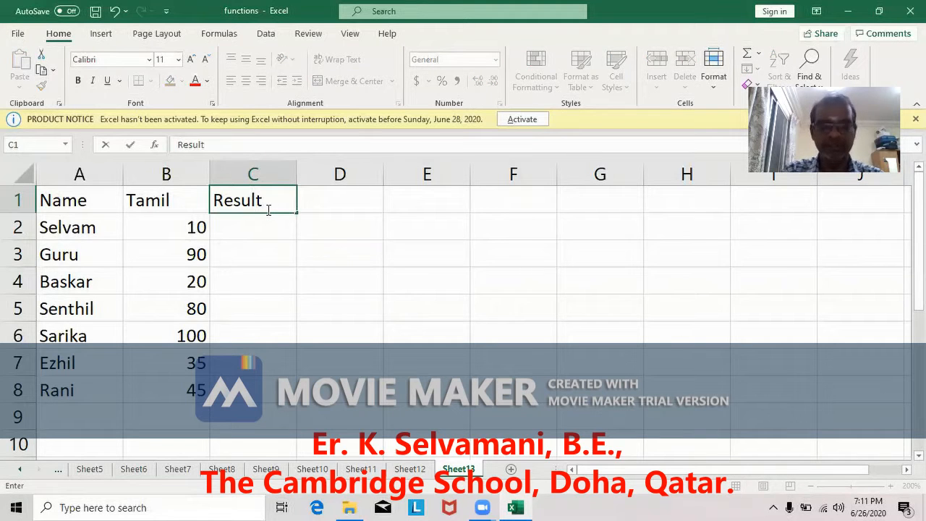
key(Return)
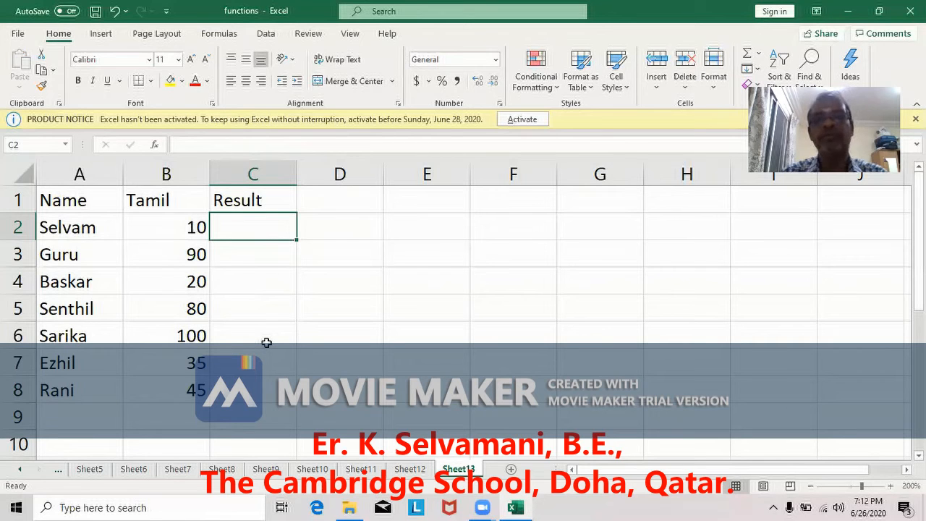
Widen column C to fit a long formula and enter =if((b2<35),"Fail"," ") in C2
drag(297, 167, 731, 210)
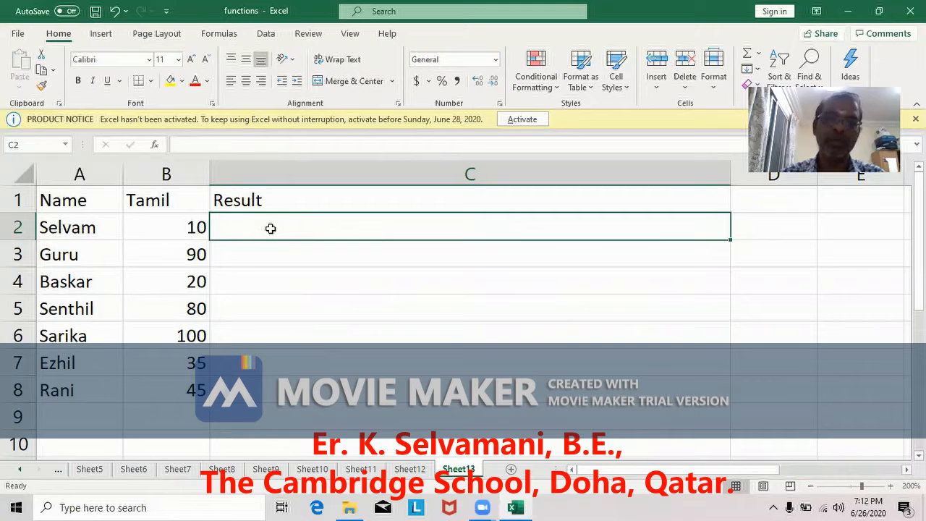
text(=i)
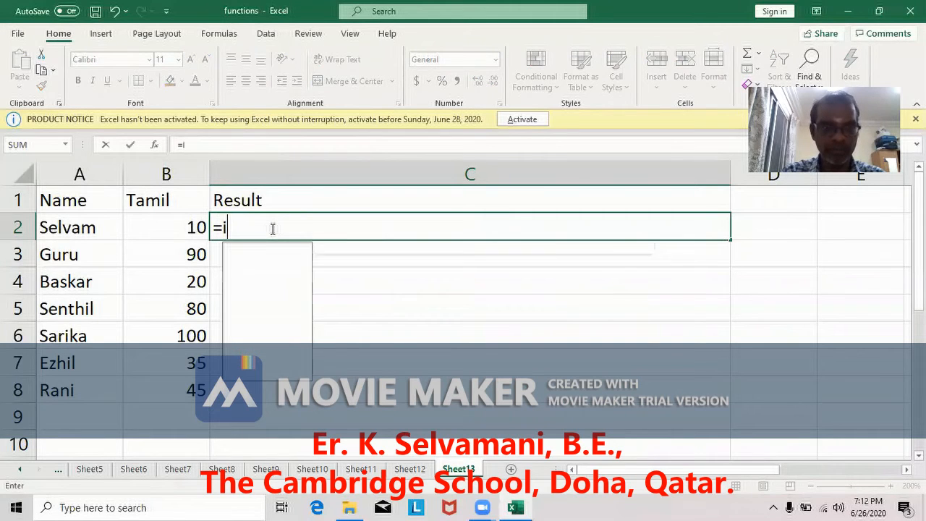
text(f(()
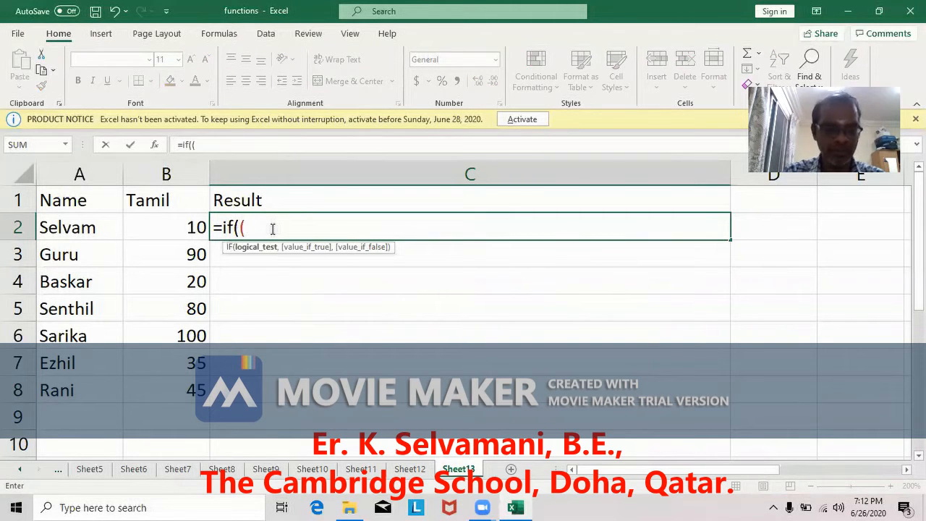
text(b2<35)
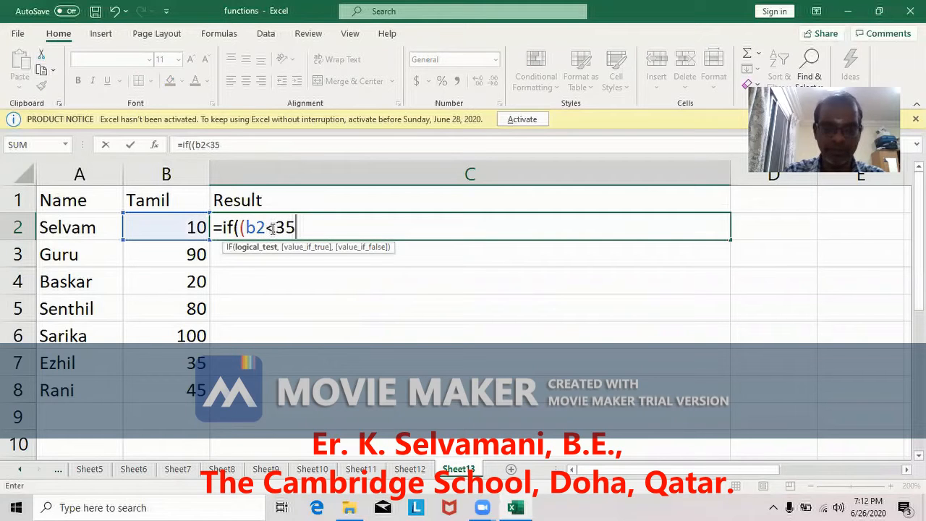
text(),)
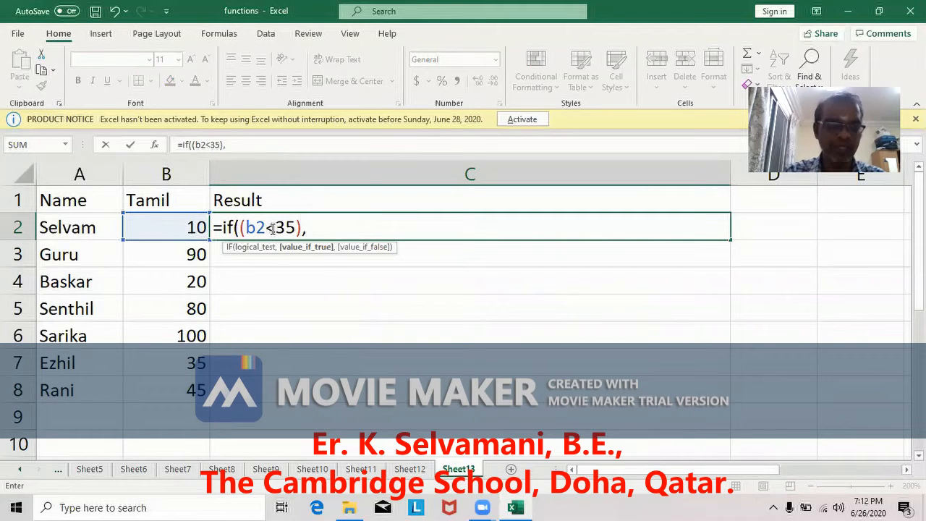
text("Fai)
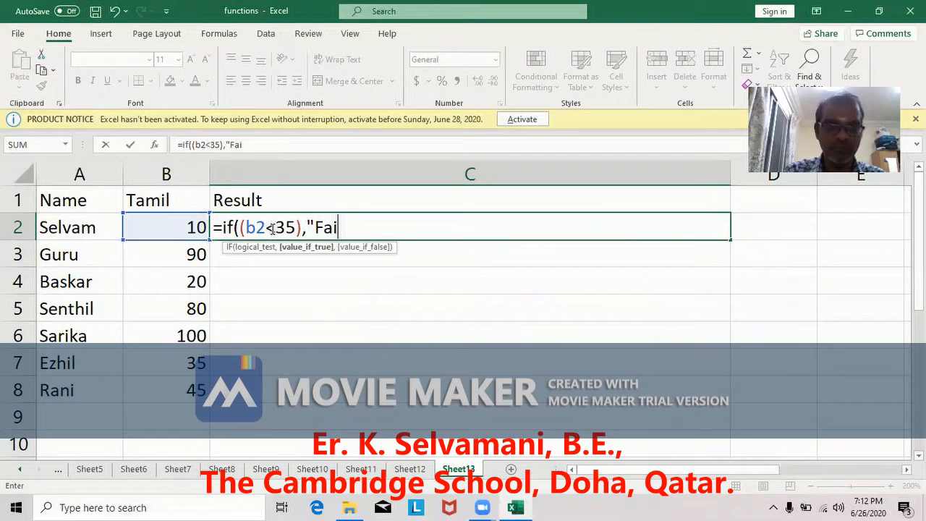
text(l")
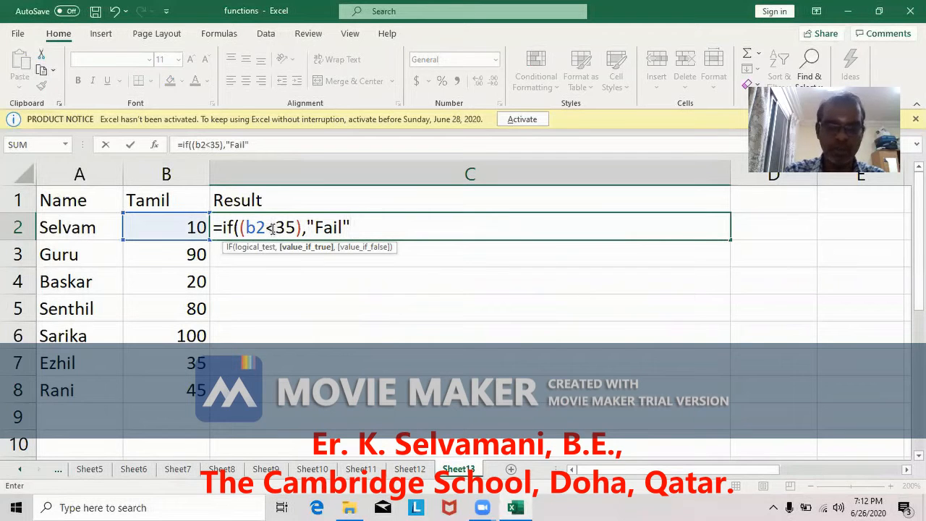
text(,)
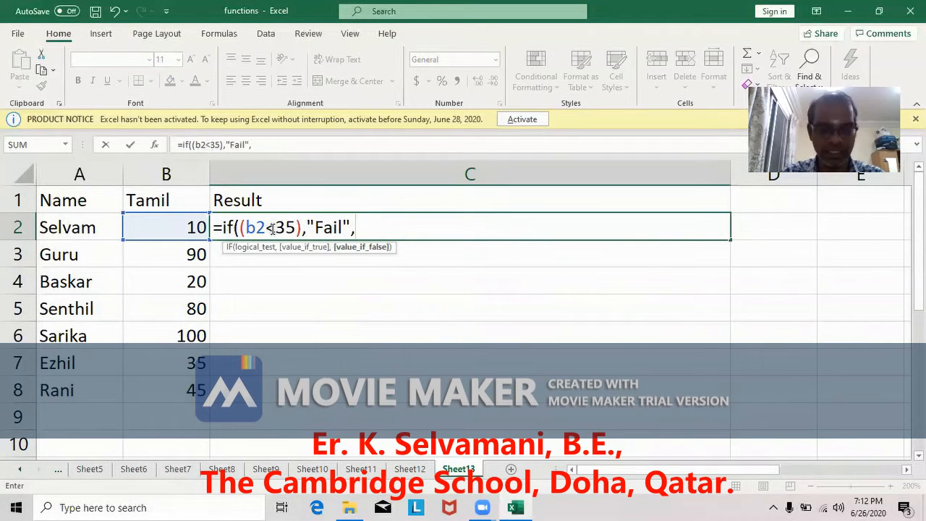
text(" "))
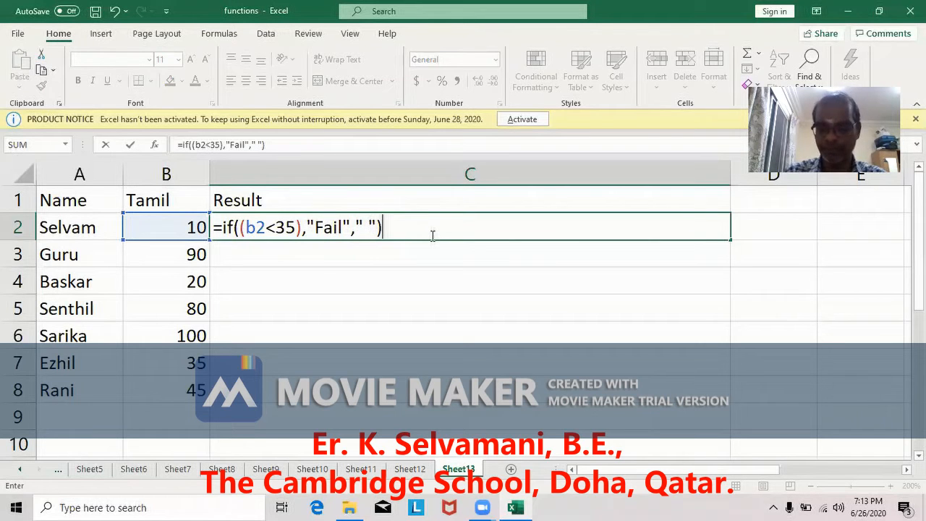
key(Return)
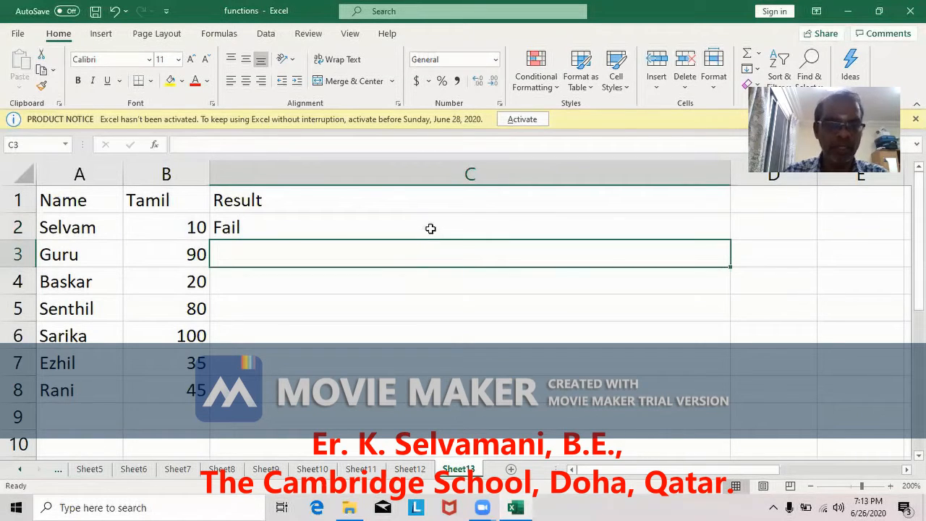
Fill the IF formula from C2 down to C8 and check the entries in C2 and C4
key(Up)
drag(729, 240, 726, 403)
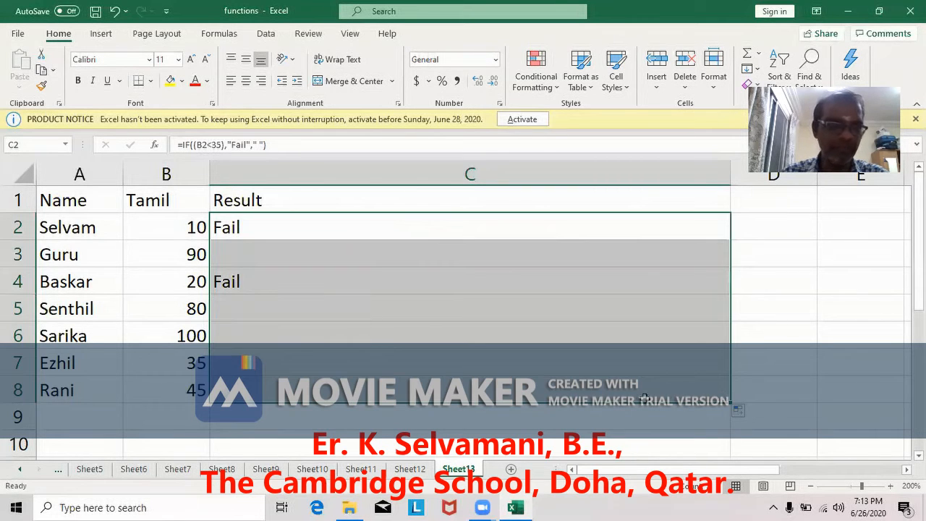
click(241, 230)
click(242, 279)
click(255, 232)
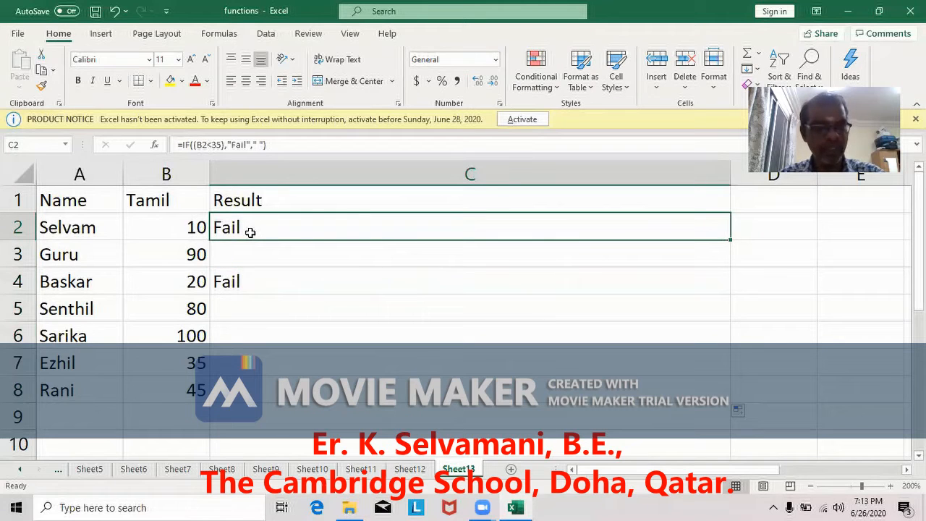
Examine the IF formulas in C2 and C3, and check the Result cells from C5 to C8
double_click(250, 233)
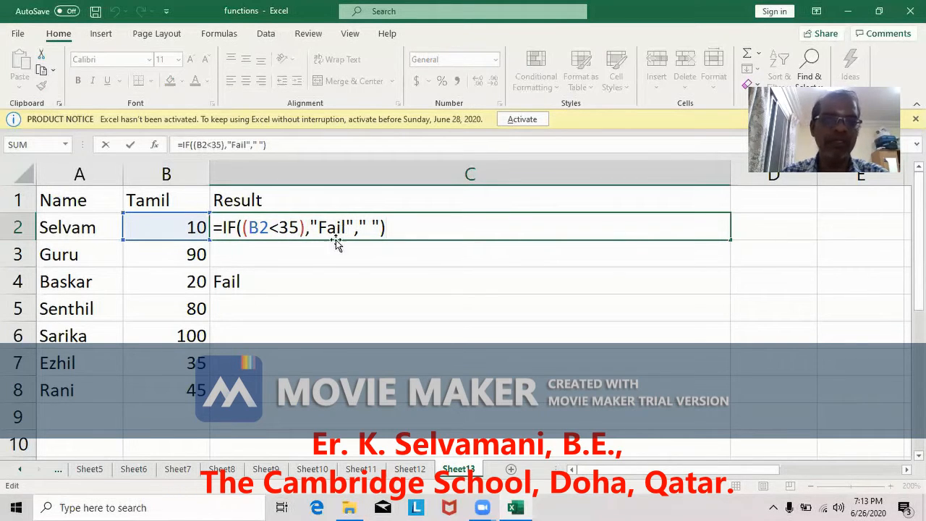
click(305, 256)
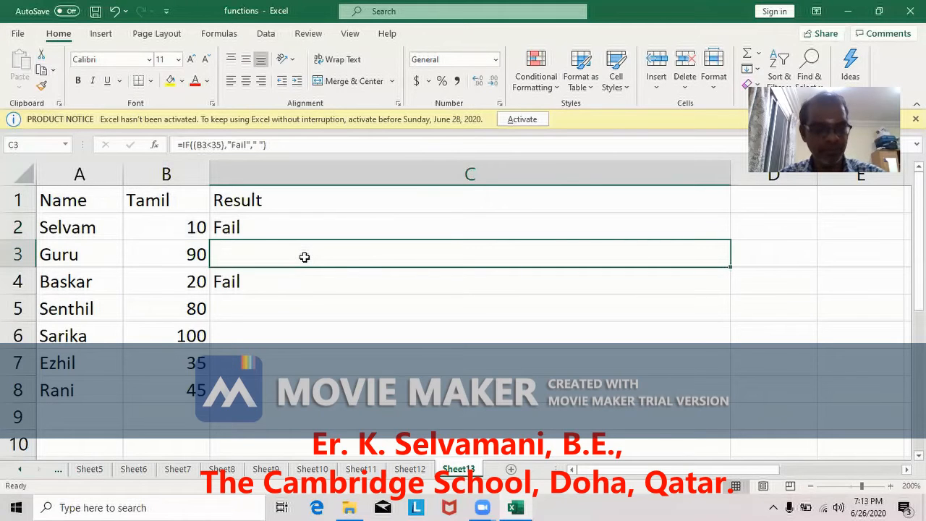
double_click(305, 257)
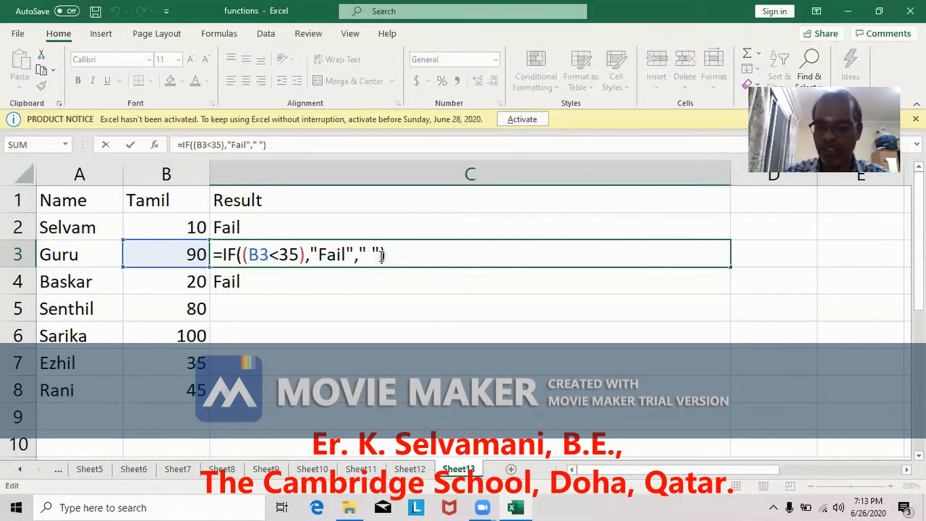
key(Return)
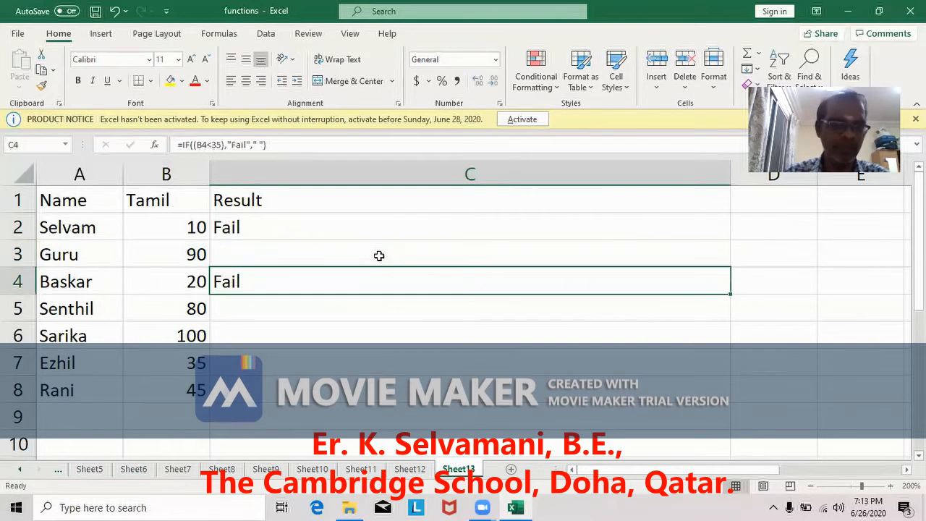
click(244, 307)
click(242, 333)
click(240, 365)
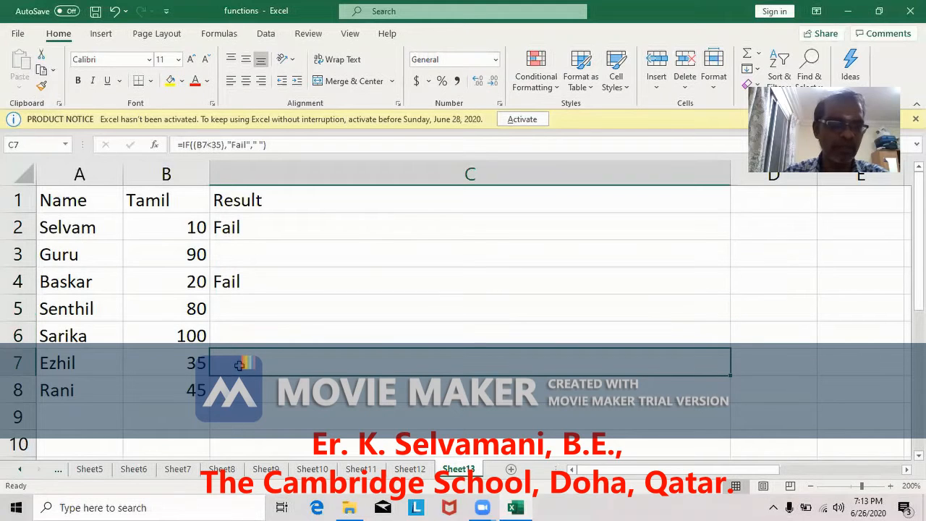
click(236, 391)
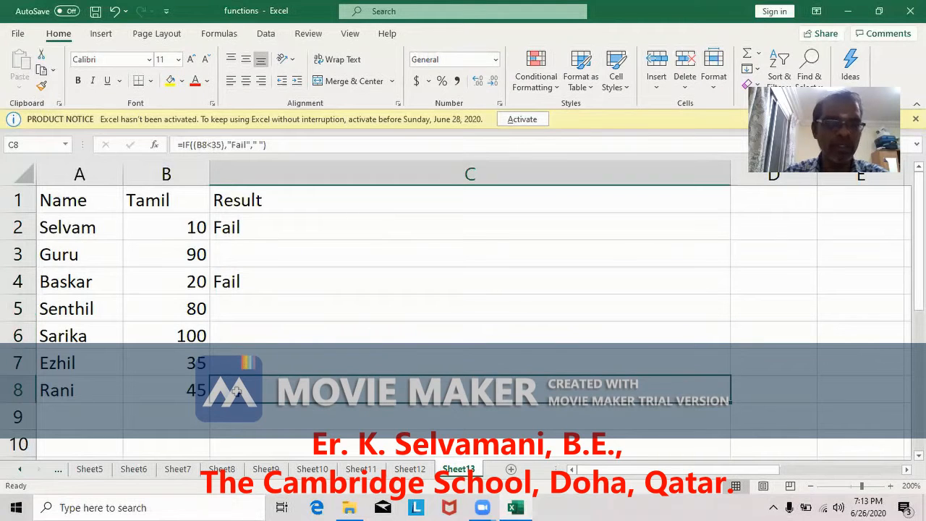
Remove the blank " " value-if-false argument from the IF formula in C2, keeping the comma and closing parenthesis
click(248, 228)
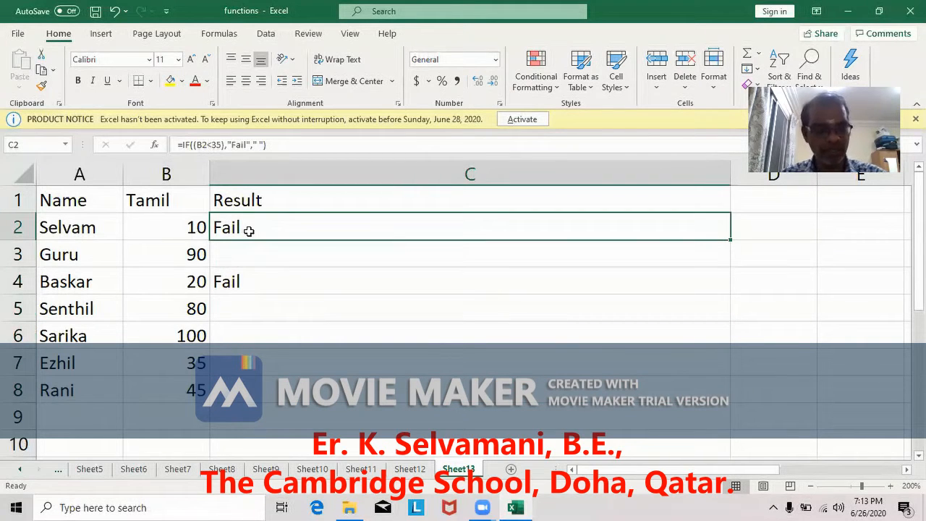
double_click(248, 230)
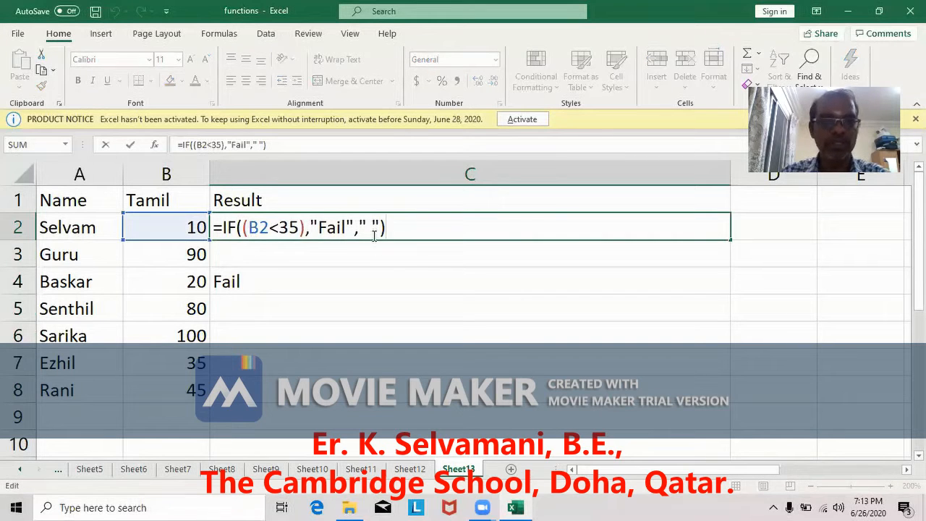
key(Left)
key(BackSpace)
key(BackSpace)
key(BackSpace)
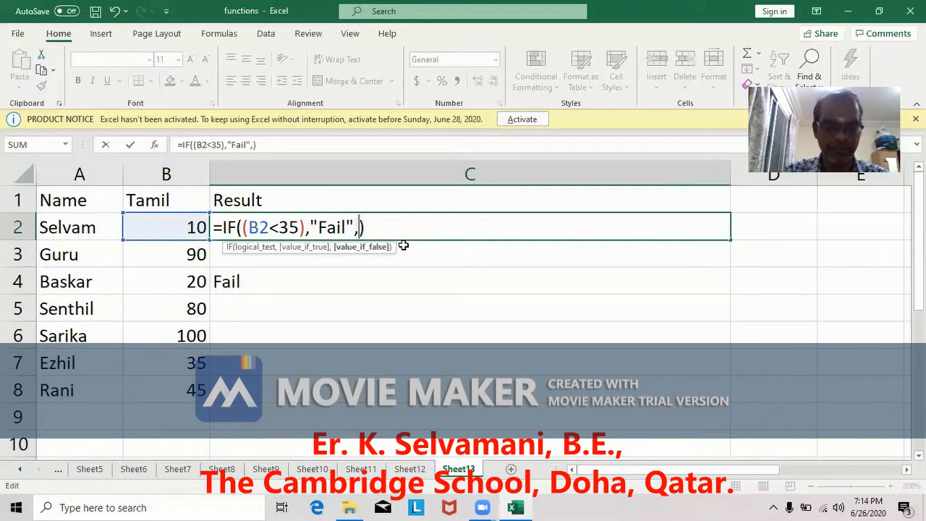
Nest if((b2<50),"Third Class"," ") as the value-if-false argument of the C2 formula and commit the formula
text(if()
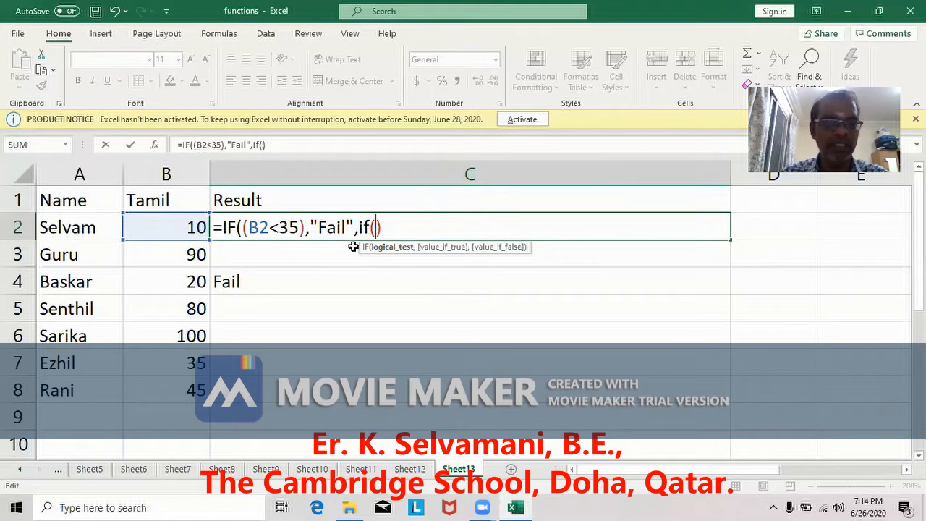
text((b2)
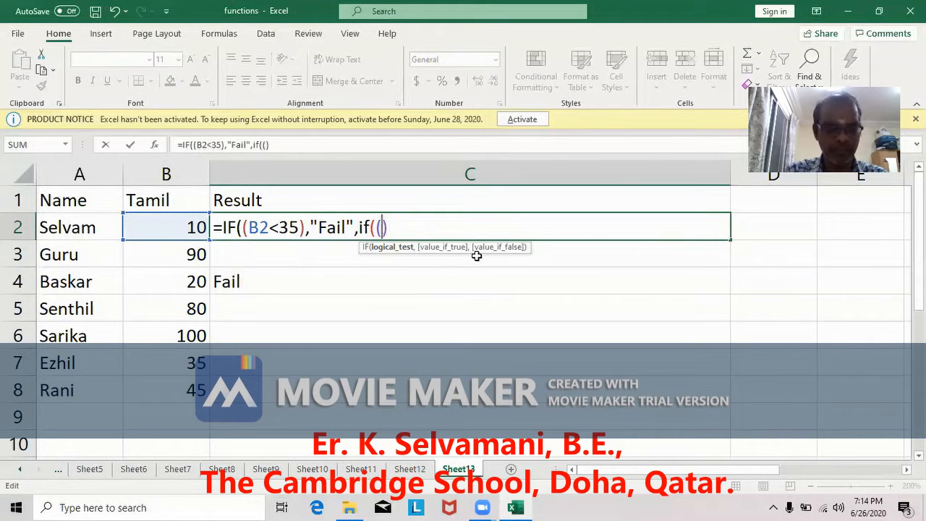
text(<50)
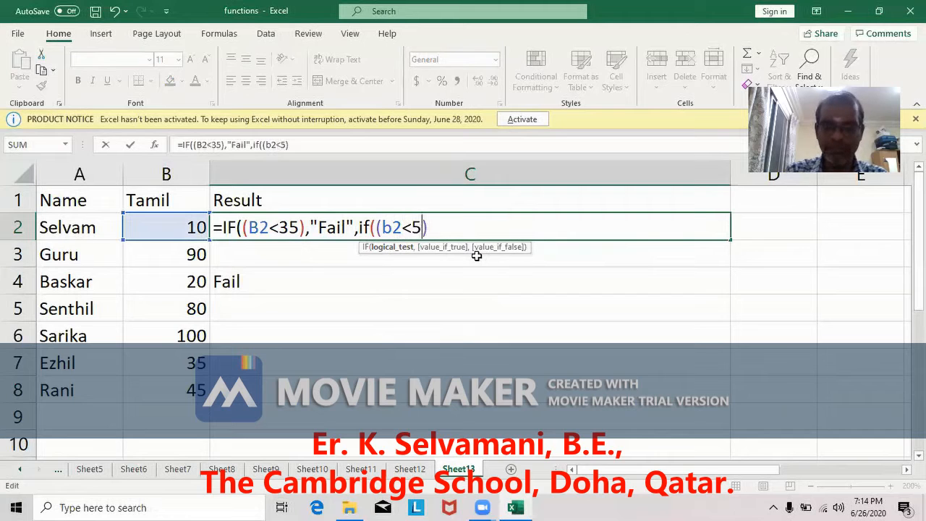
text(),)
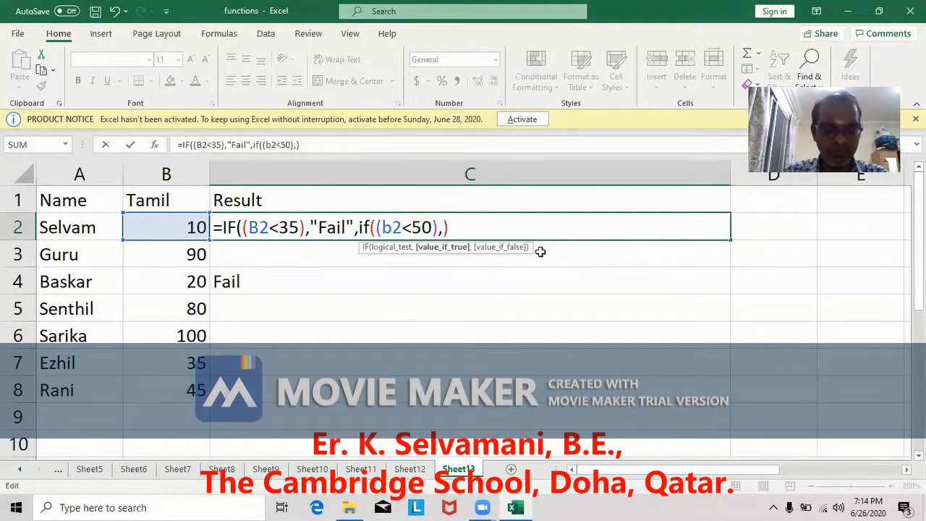
text(")
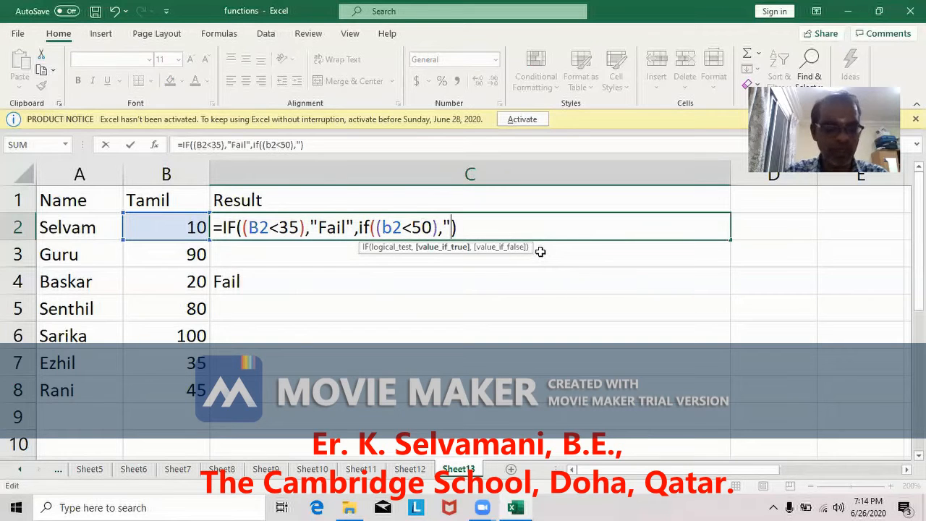
text(Thi)
text(rd Cla)
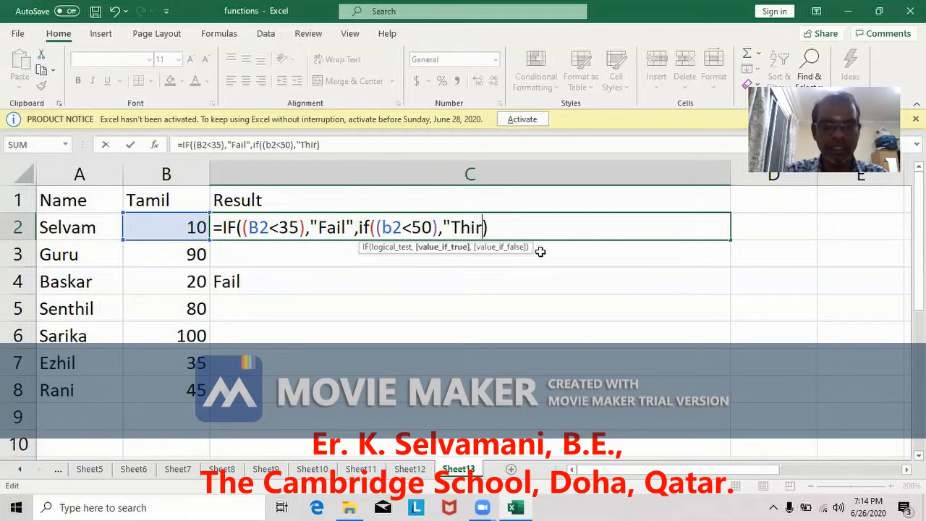
text(ss",)
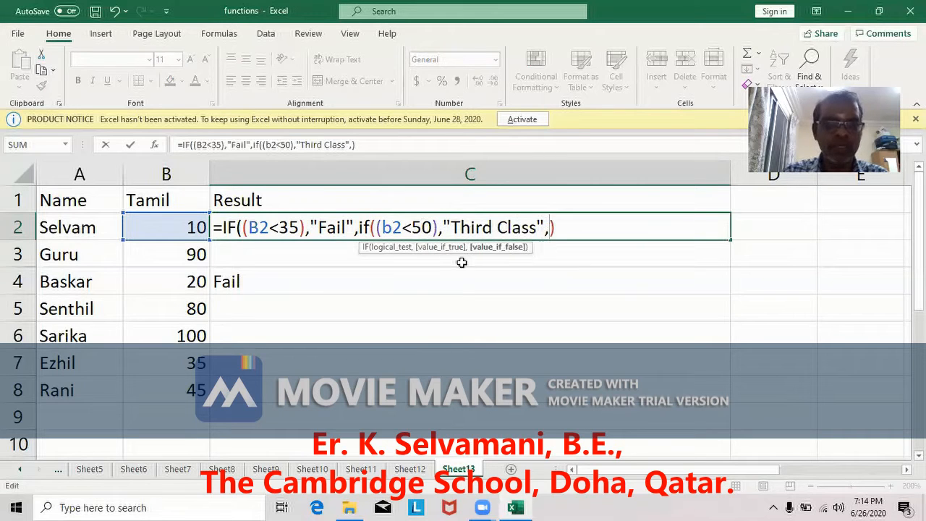
text(" "))
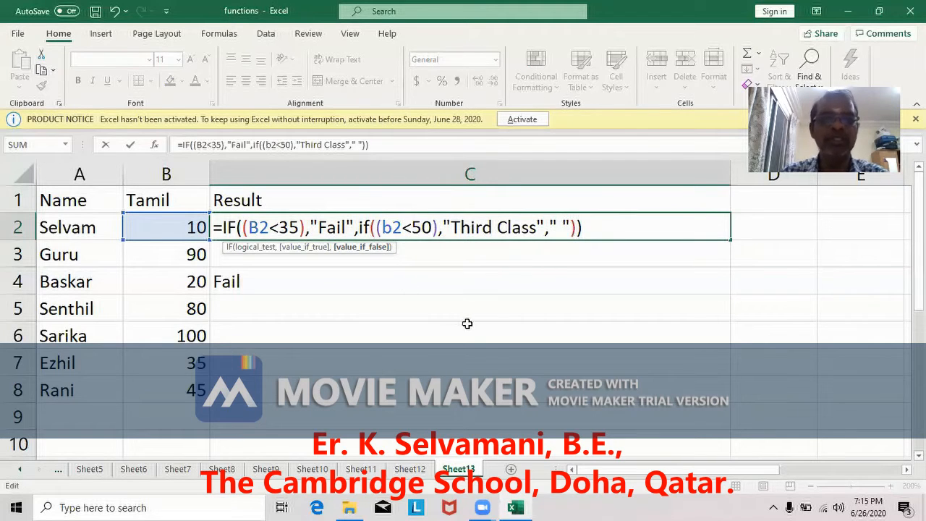
key(Return)
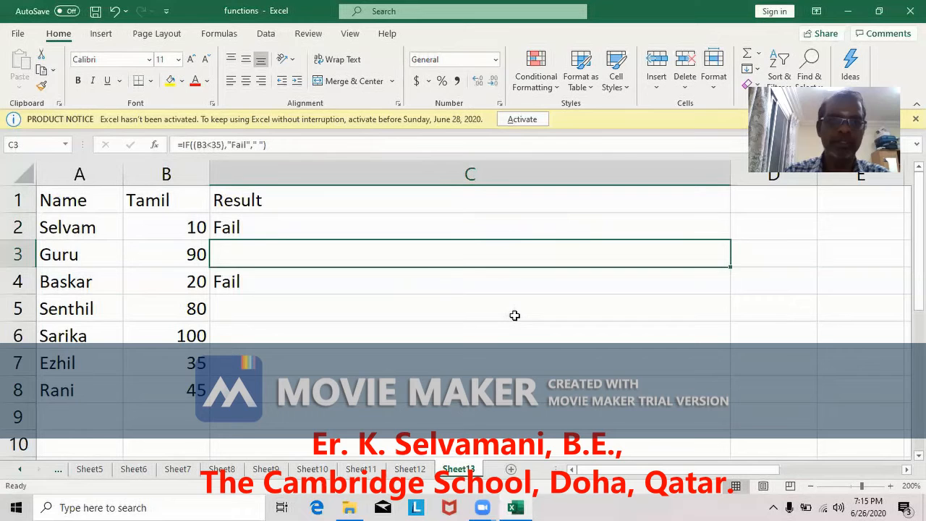
Fill the nested IF formula from C2 down to C8 and check the results in C7 and C8
click(465, 225)
drag(732, 239, 732, 400)
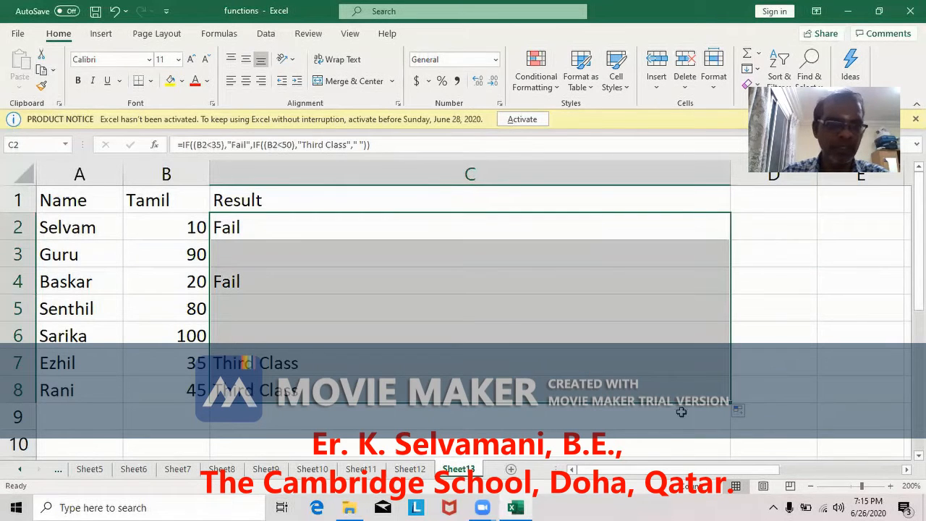
click(262, 366)
click(263, 389)
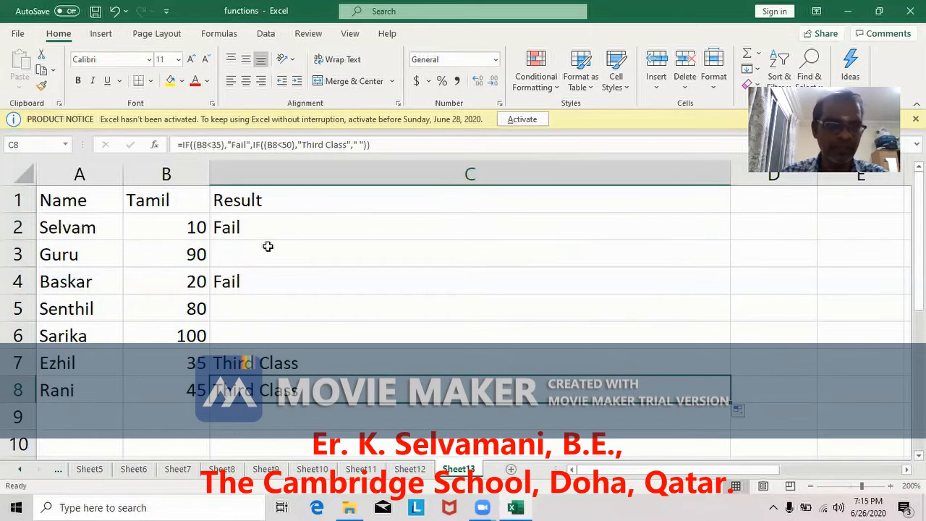
Examine how the nested IF formula evaluates the marks in C2, C7, C8 and C3, leaving each formula as it is
click(275, 224)
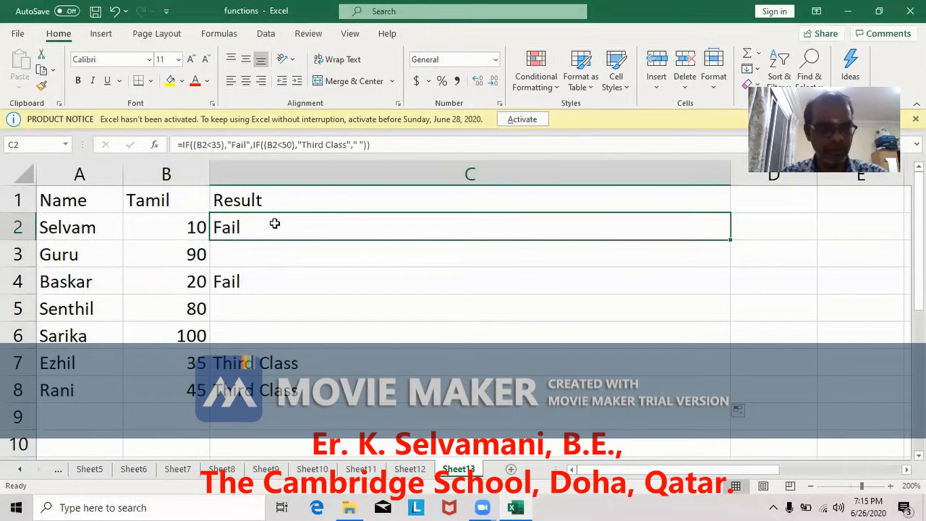
double_click(275, 224)
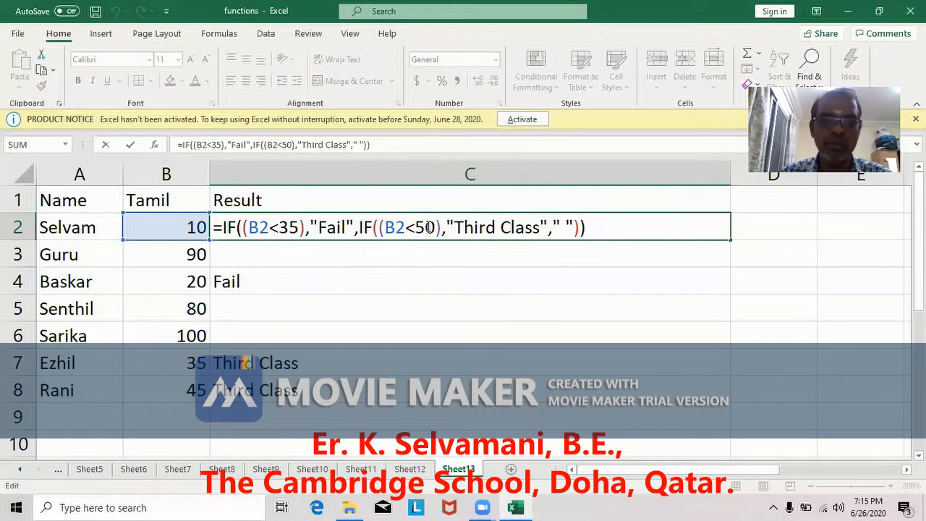
click(544, 337)
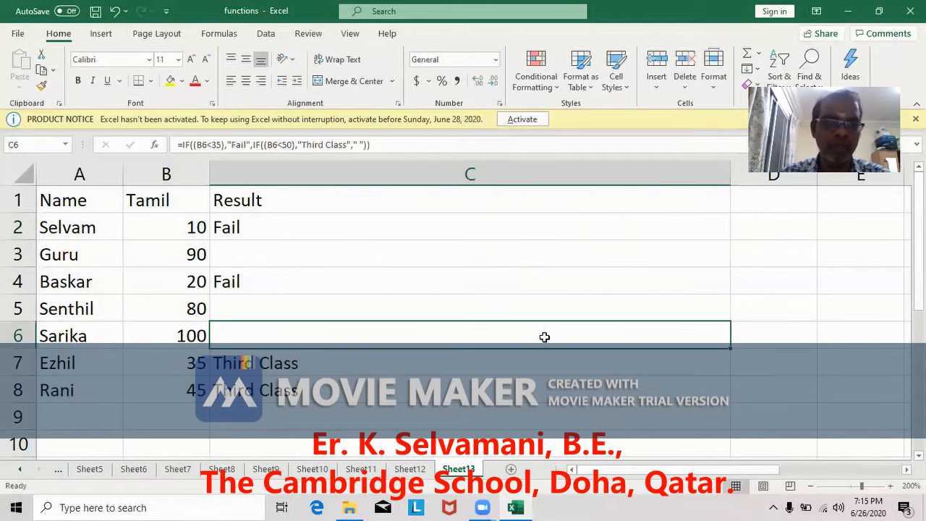
click(299, 366)
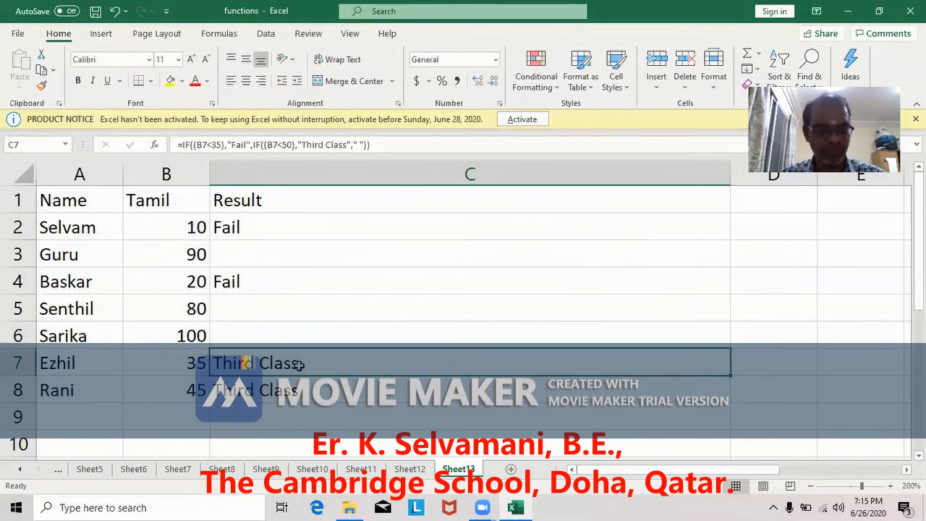
key(F2)
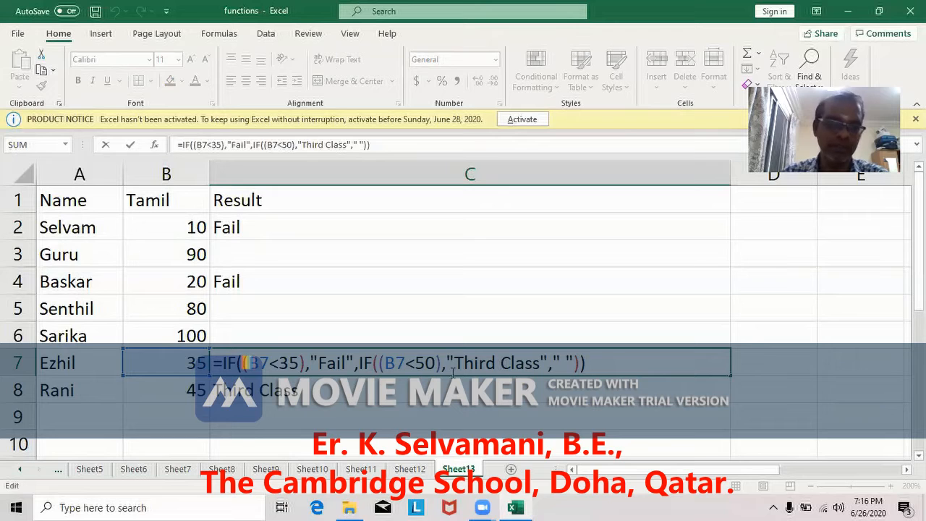
click(309, 394)
double_click(310, 394)
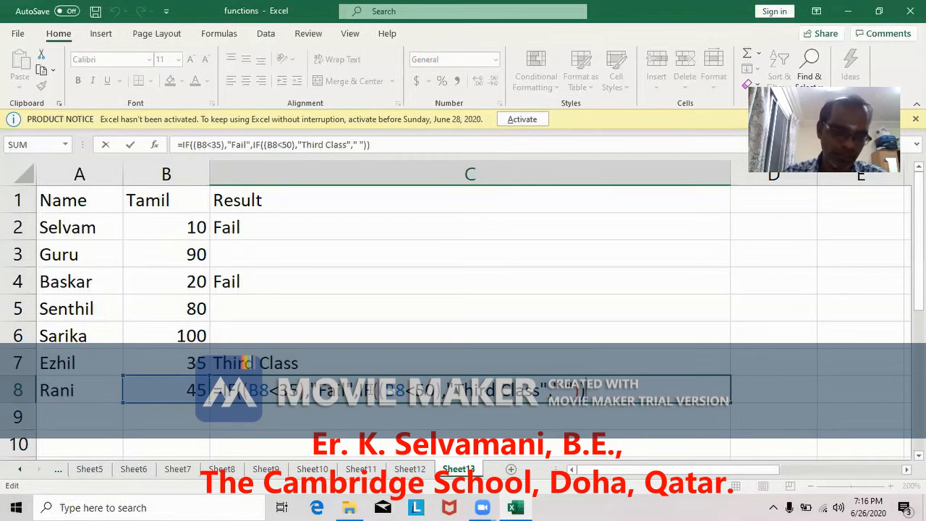
click(523, 434)
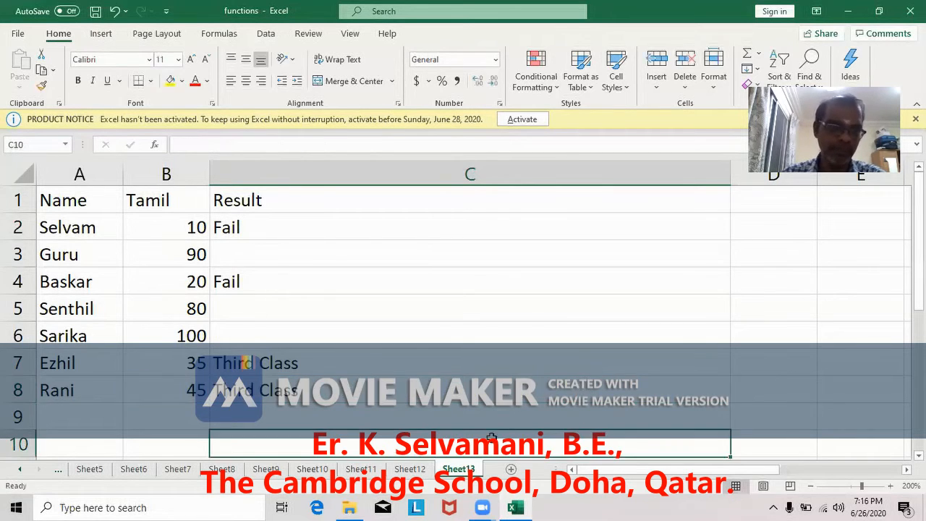
click(250, 259)
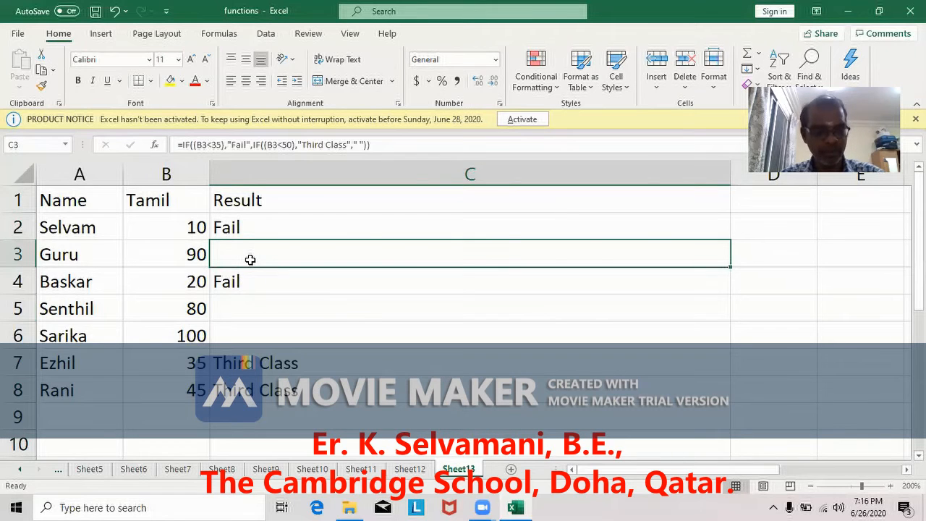
double_click(250, 259)
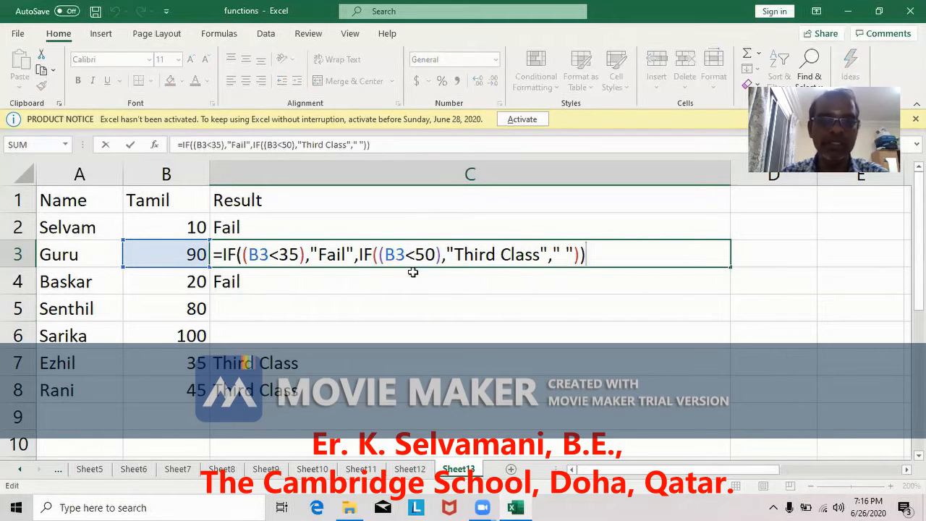
click(614, 354)
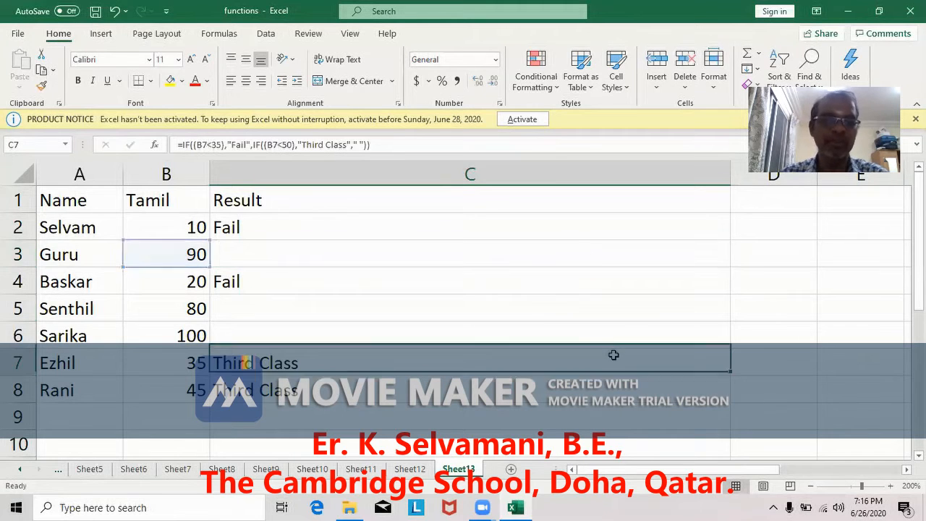
Remove the blank " " value-if-false argument from the inner IF in the C2 formula, keeping the comma and closing parentheses
click(256, 231)
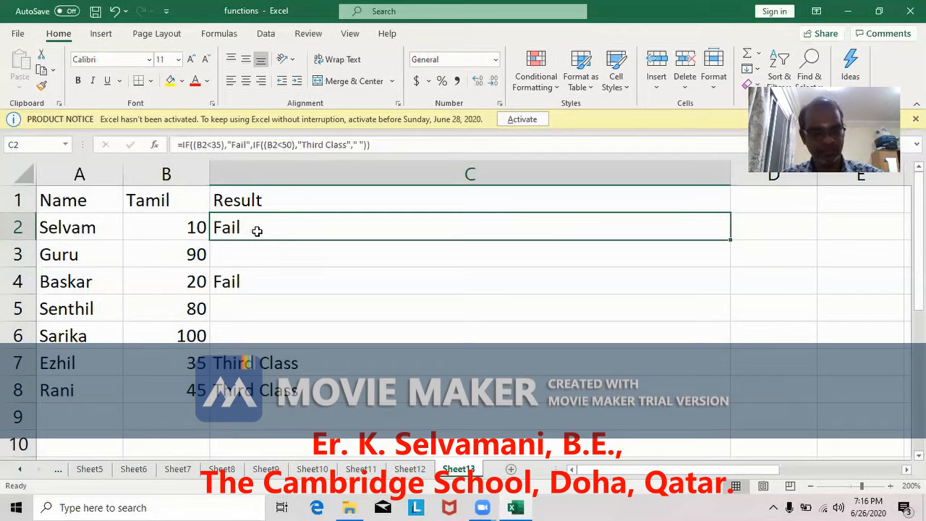
double_click(256, 230)
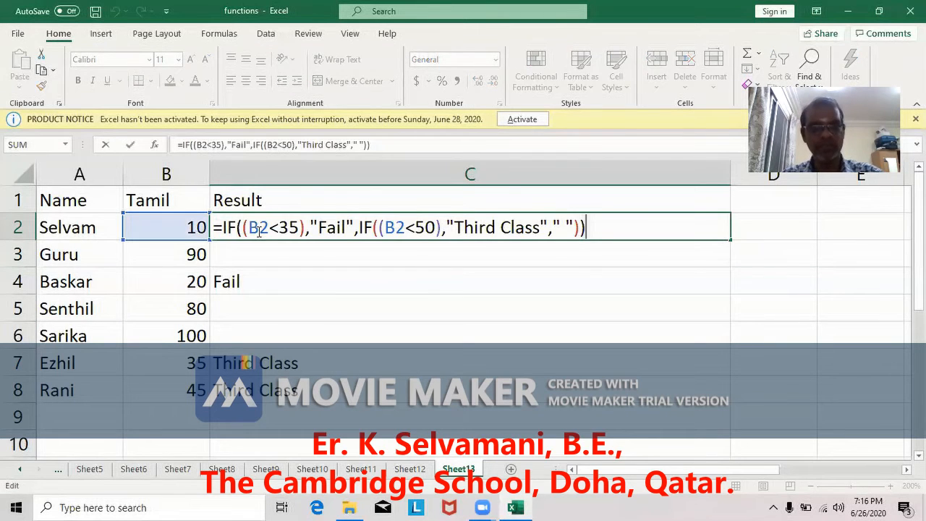
click(571, 226)
key(BackSpace)
key(BackSpace)
key(Delete)
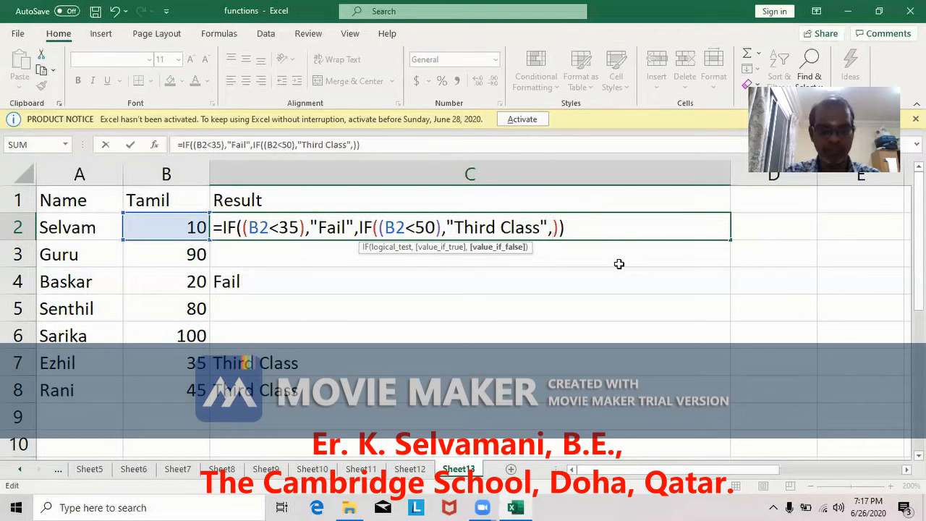
Insert if(b2<60),"Second Class"," ") as the value-if-false argument of the inner IF in the C2 formula
text(if())
key(Left)
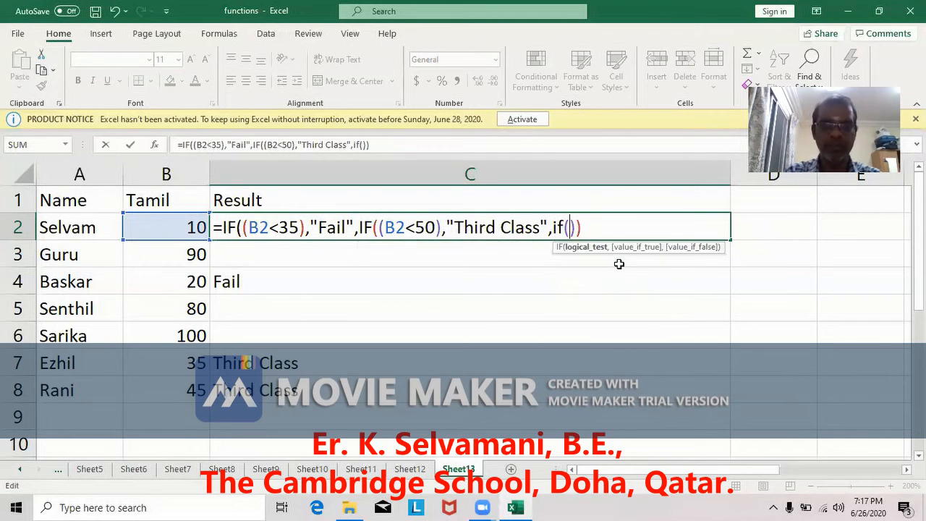
text(b2<)
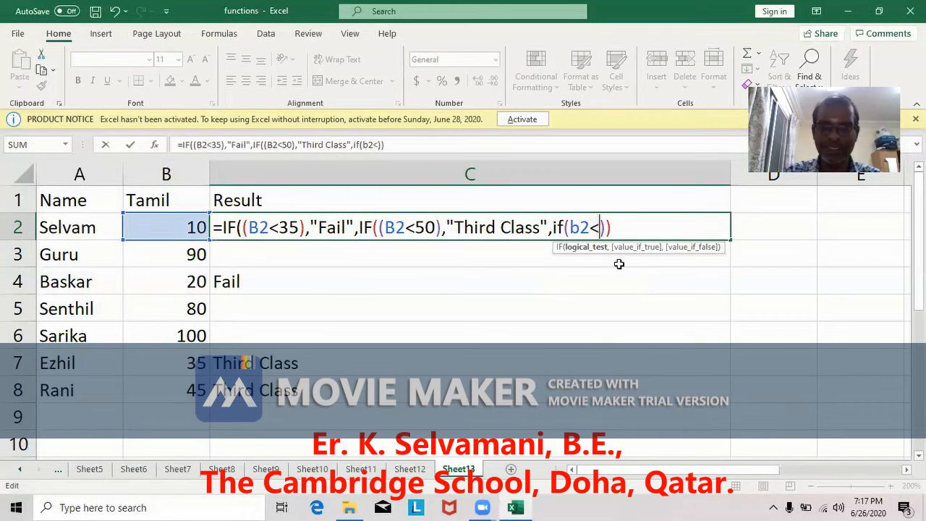
text(60)
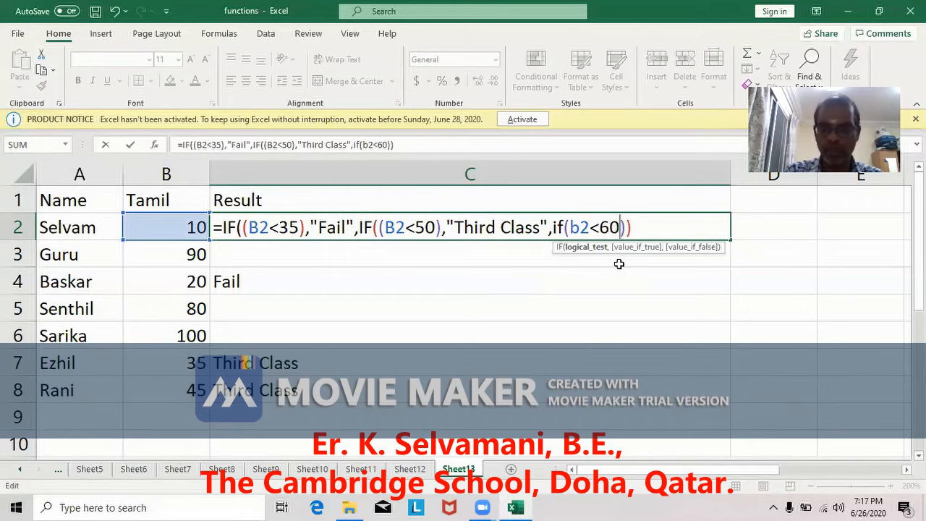
text(),)
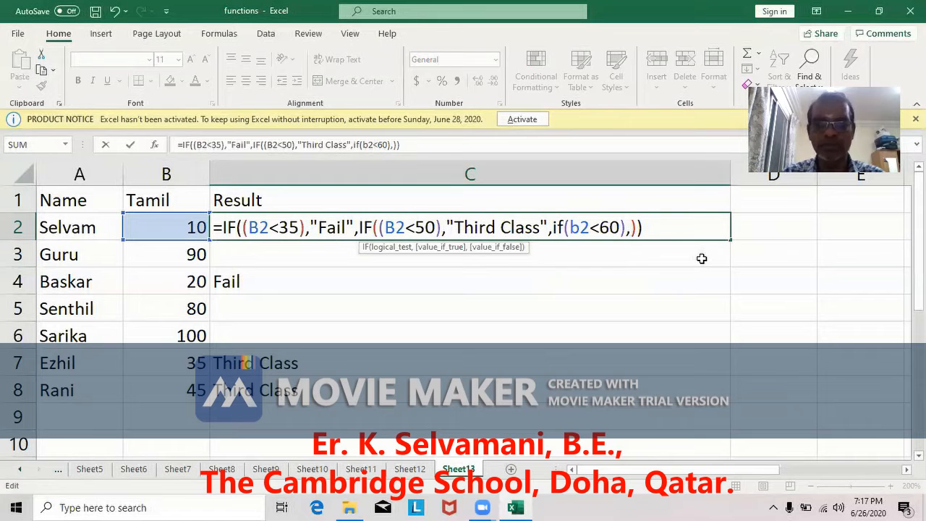
text(")
text(Second Cl)
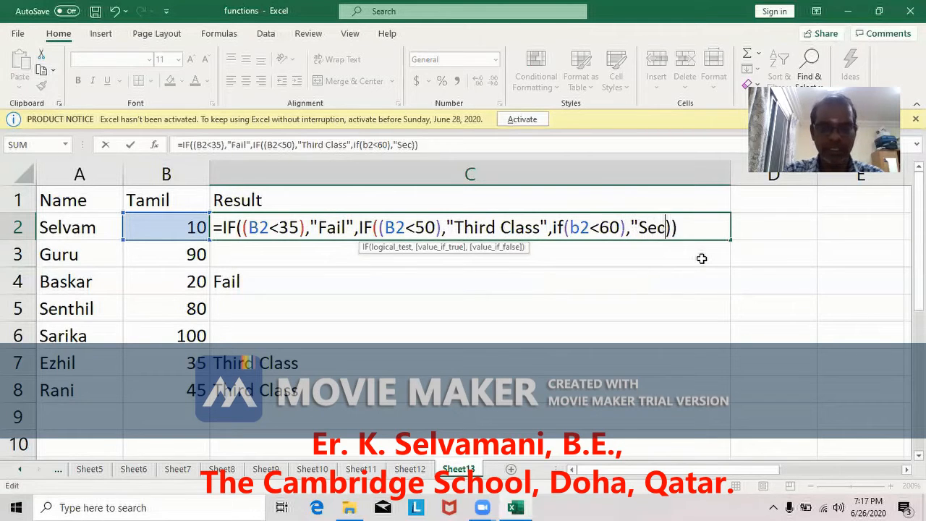
text(ass",)
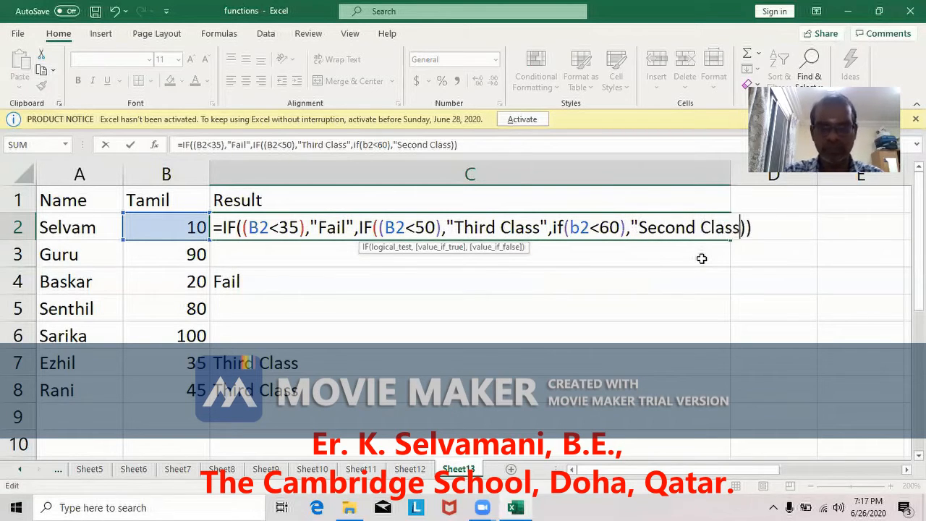
text(" ")
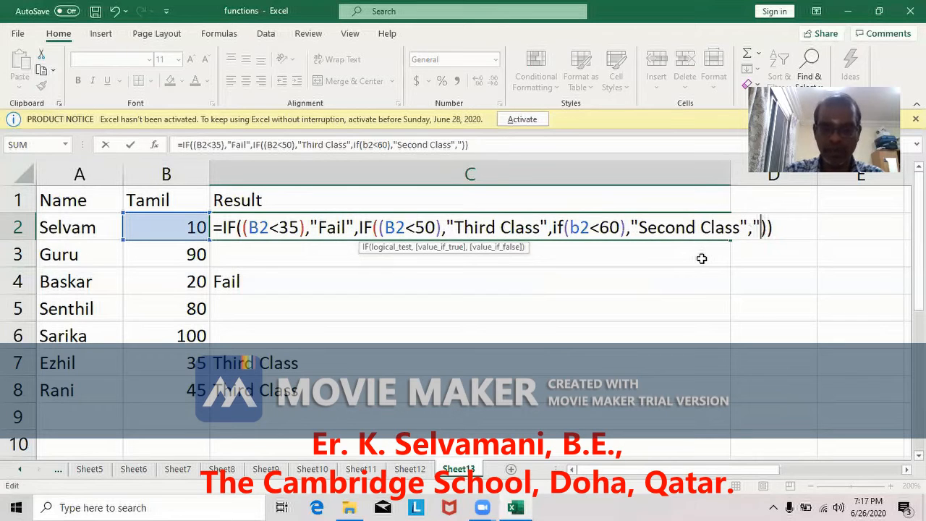
text())
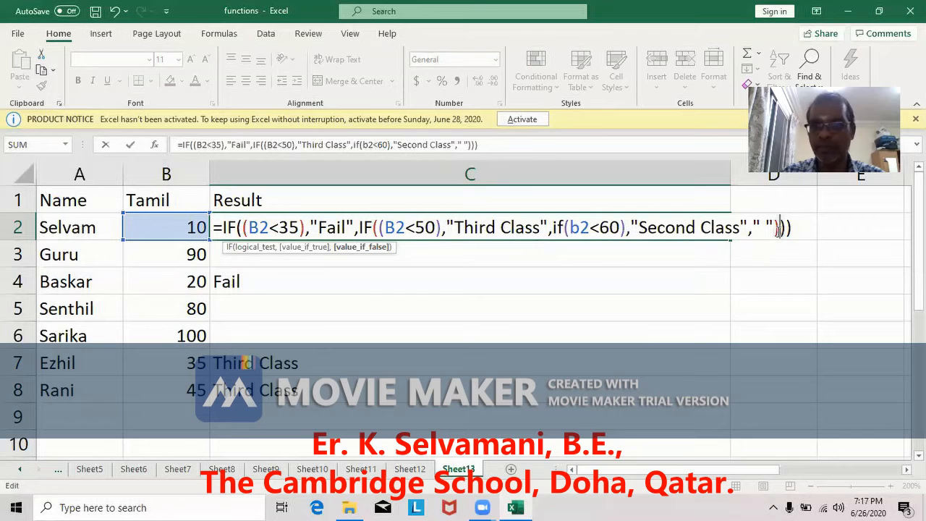
Add the missing opening parenthesis before b2<60 in C2, and fill the committed formula down to C8
click(565, 230)
text(()
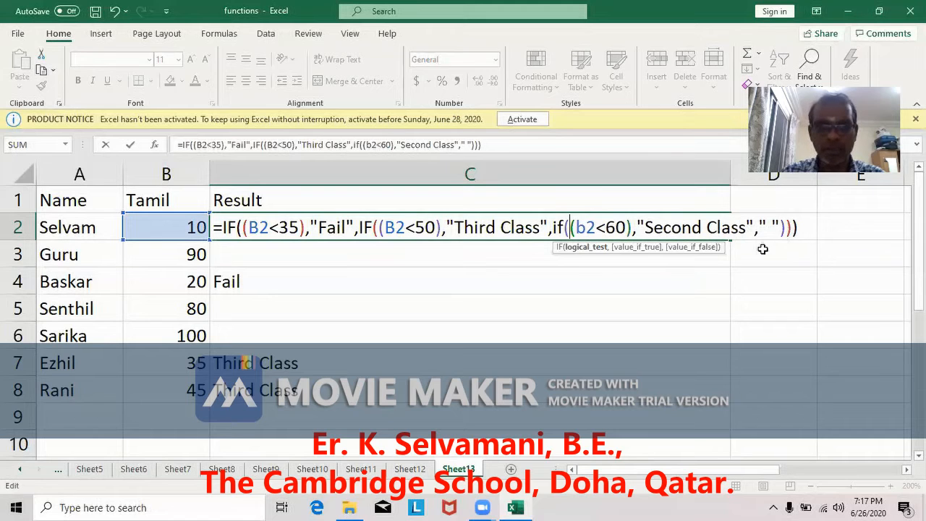
click(375, 228)
text(()
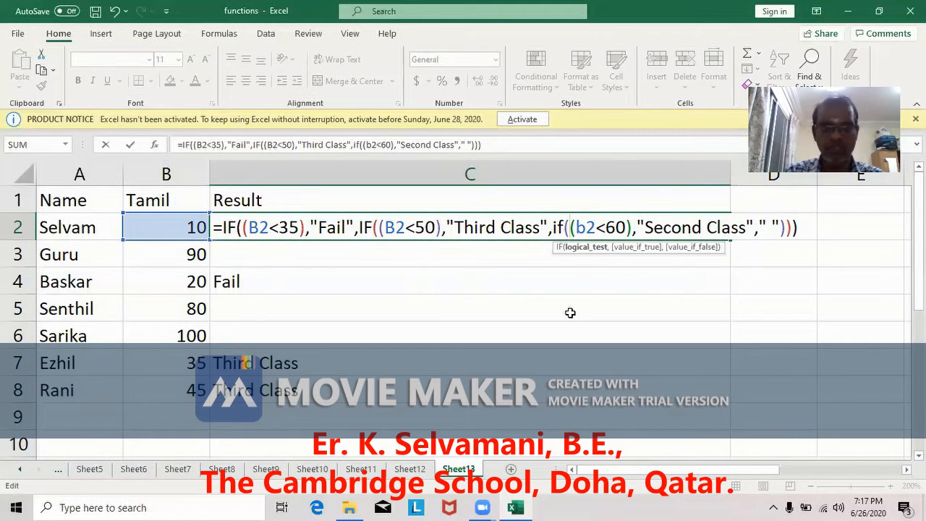
key(Return)
click(612, 228)
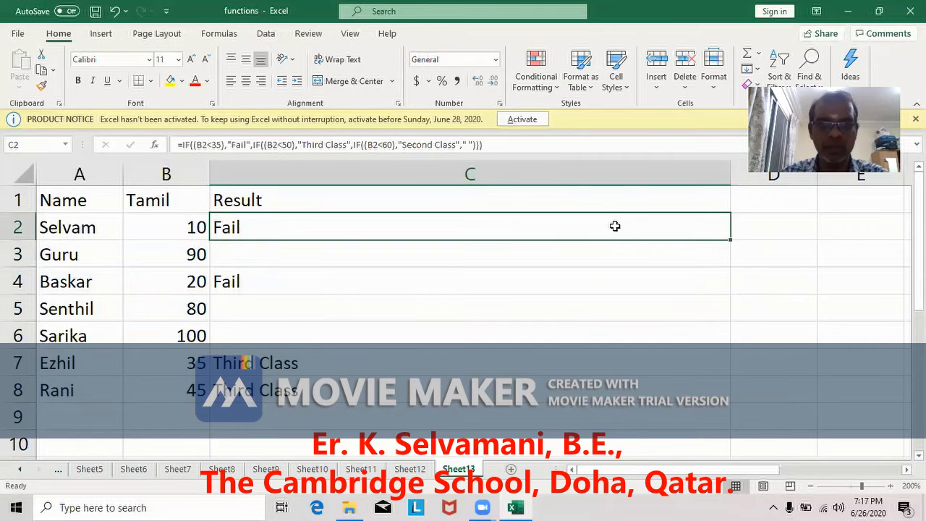
drag(733, 241, 727, 398)
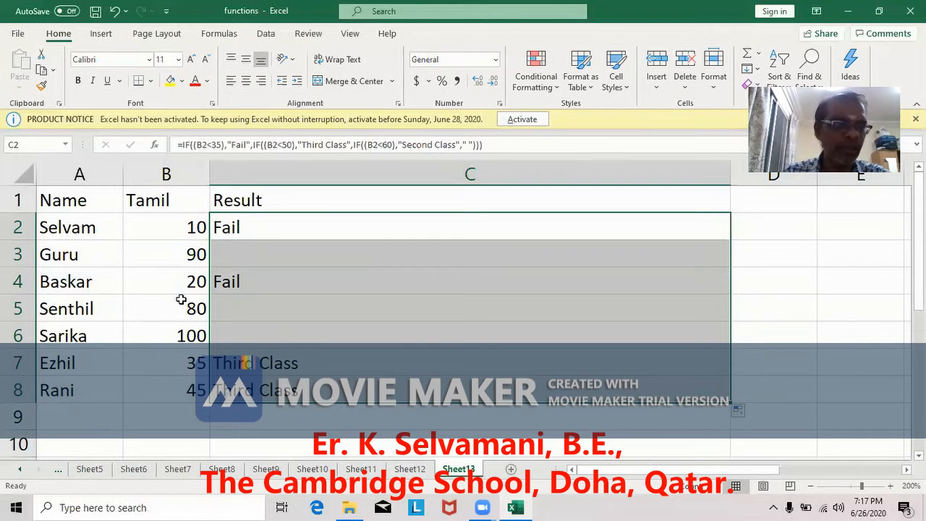
Set the Tamil marks in B3 to 55 and in B5 to 59
click(182, 255)
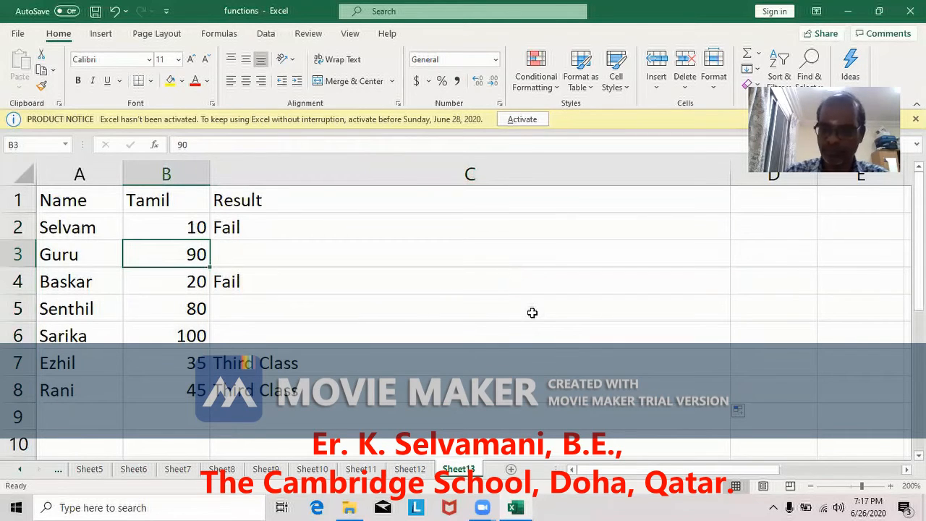
text(55)
key(Return)
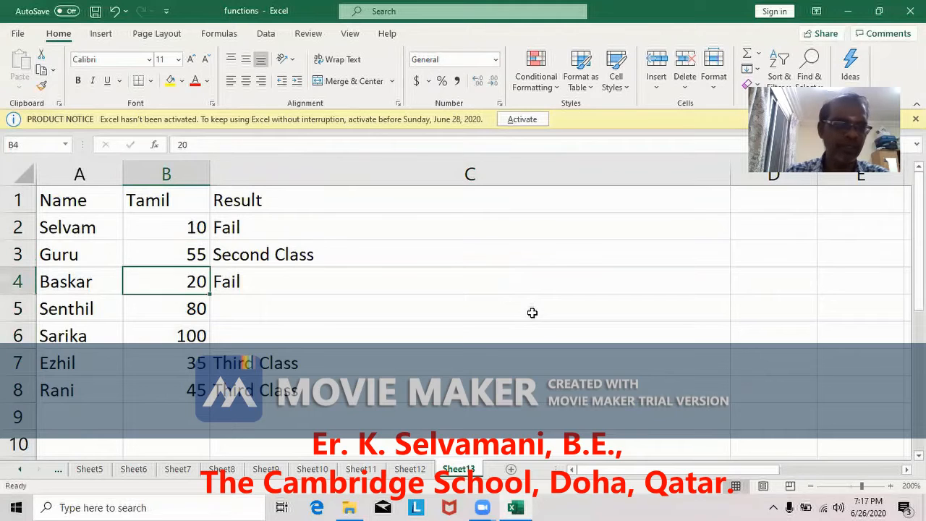
click(199, 309)
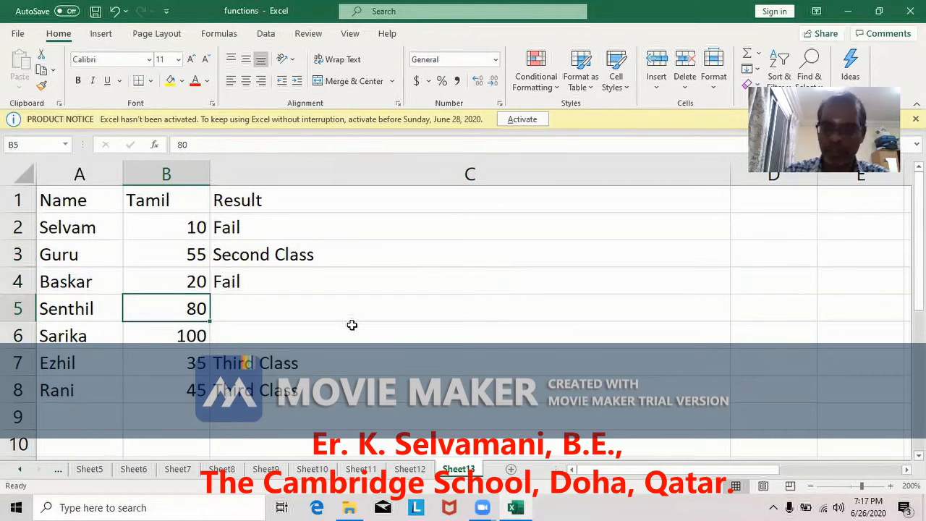
text(59)
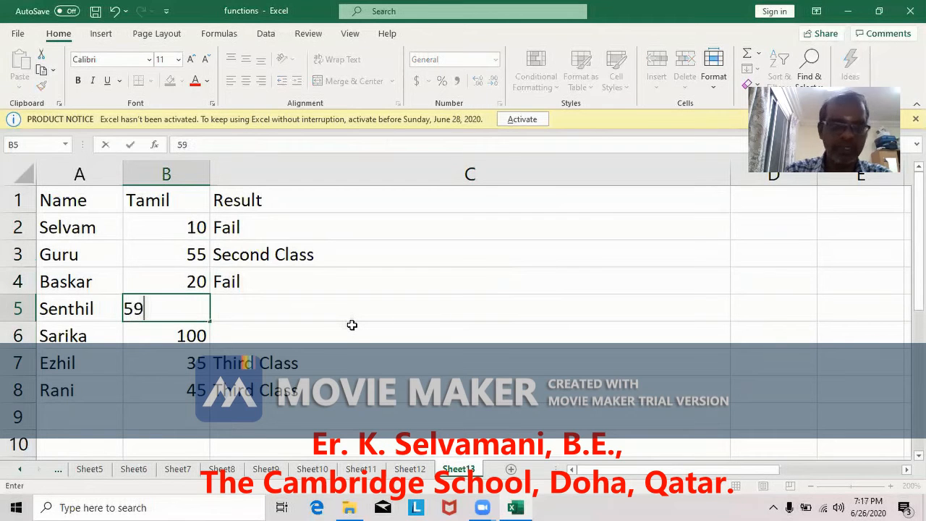
key(Return)
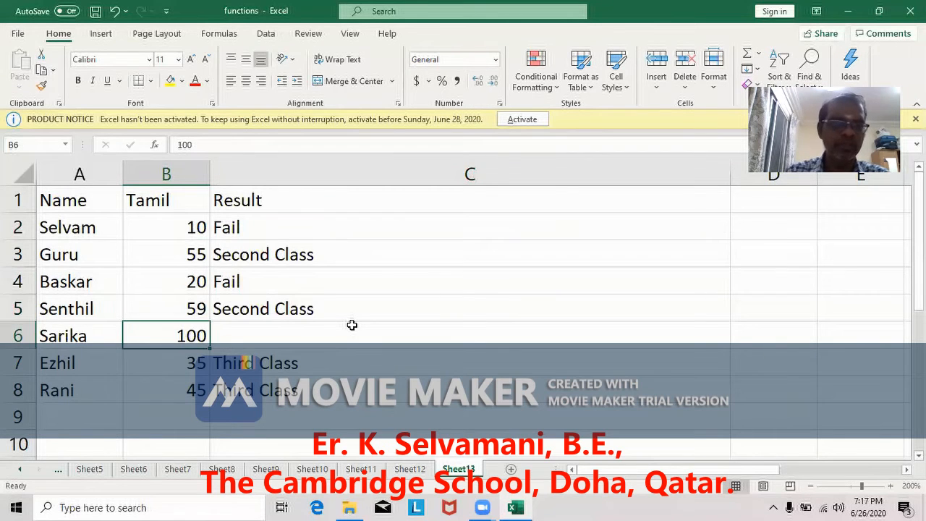
Examine the three-level nested IF formula in C3, leaving it as it is
click(301, 255)
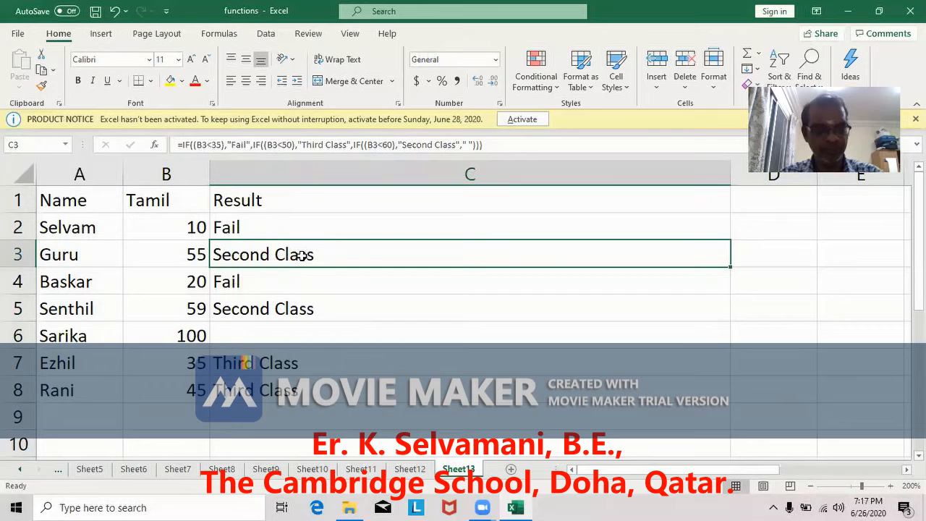
double_click(301, 254)
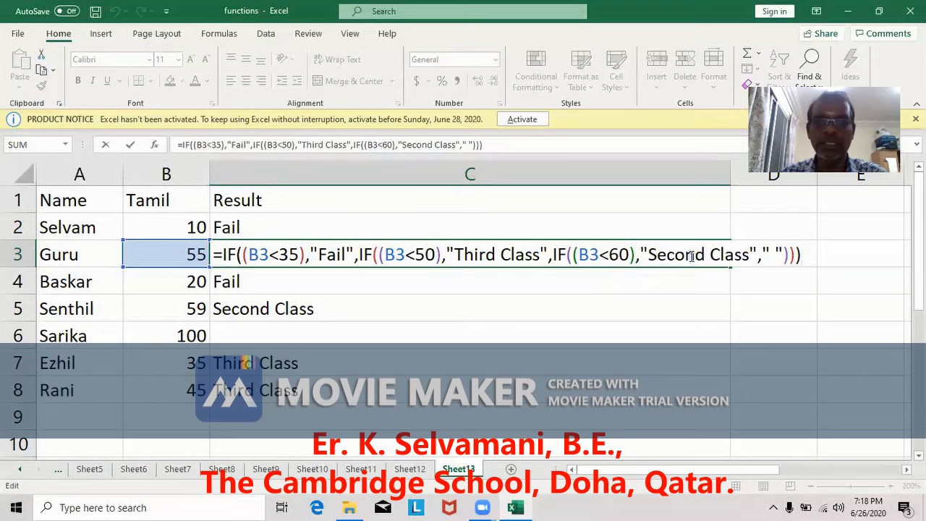
key(Return)
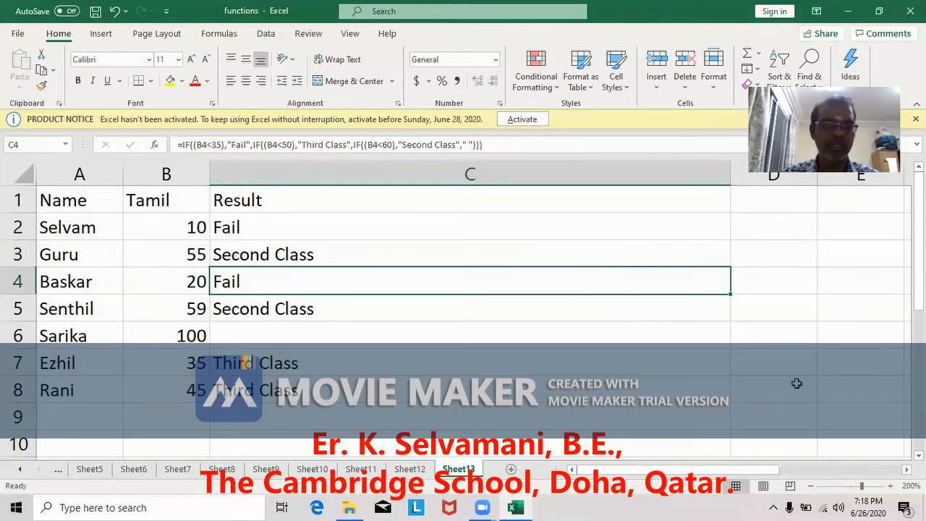
Examine the nested IF formulas in C5 and C6, leaving them as they are
click(293, 311)
double_click(293, 311)
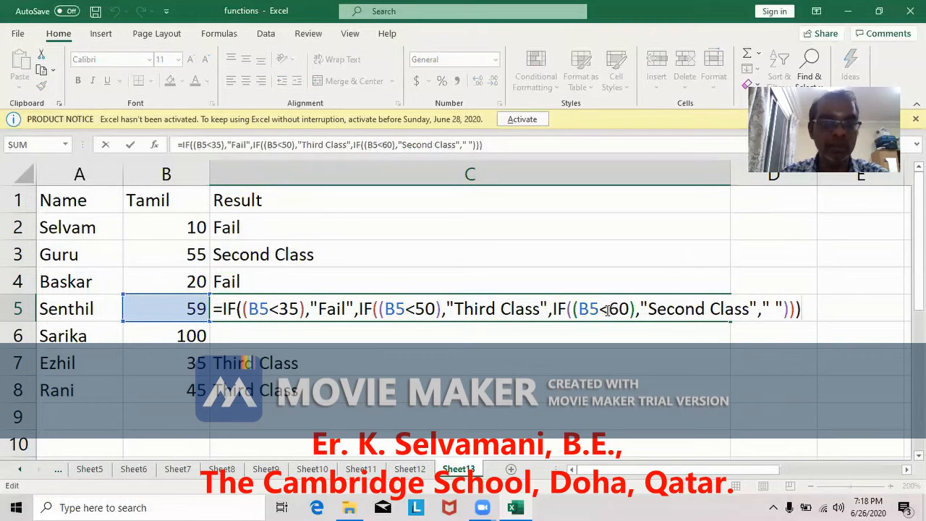
key(Return)
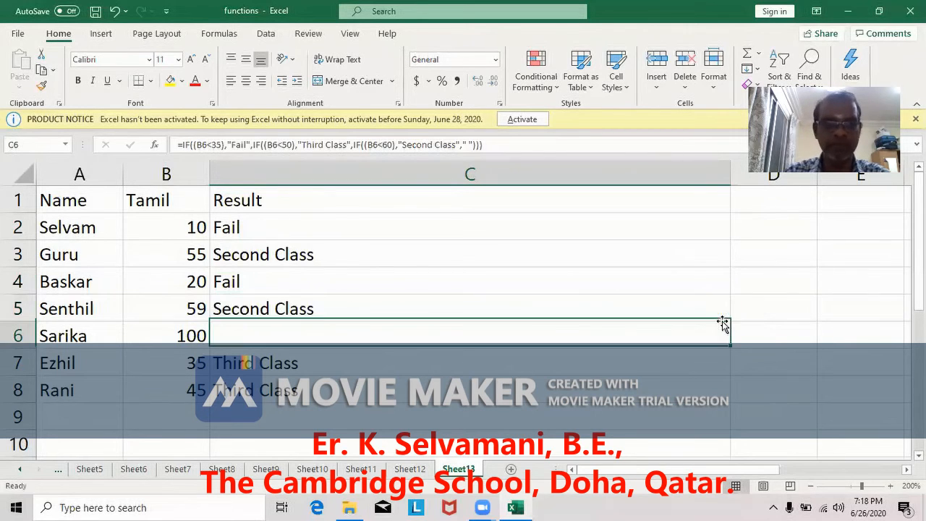
double_click(269, 325)
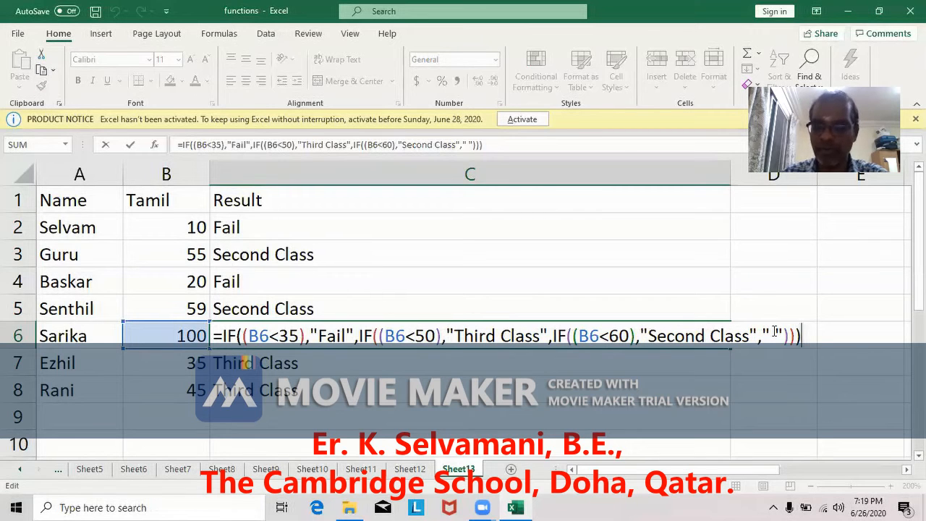
key(Return)
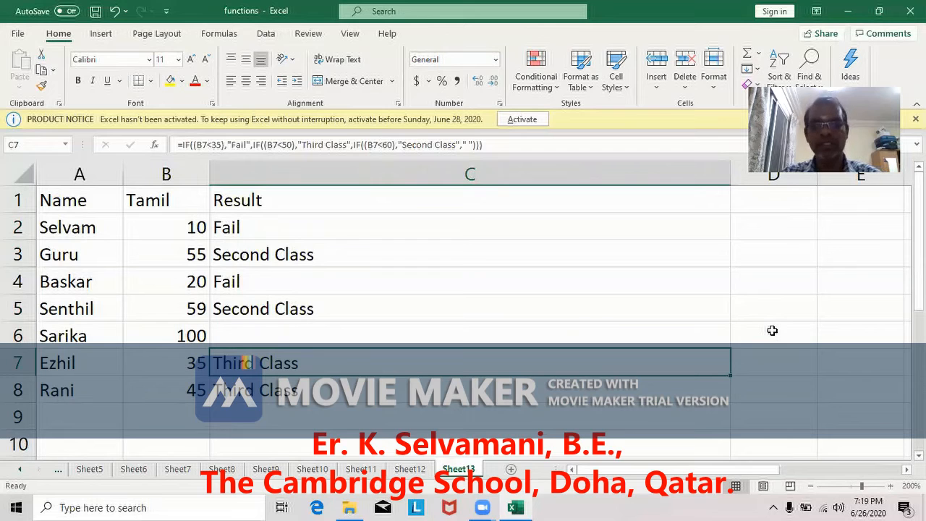
Replace the blank final result in C2's nested IF with "First Class" and fill the formula down to C8
click(264, 228)
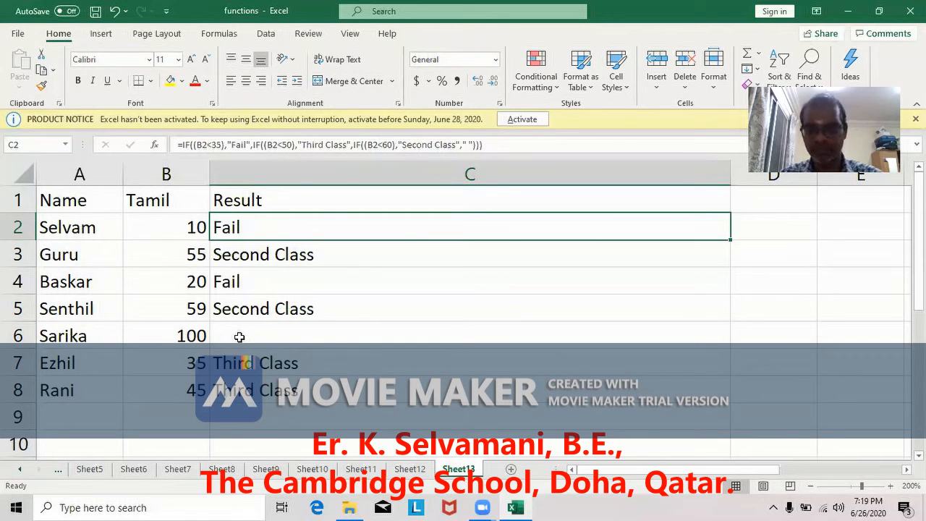
key(F2)
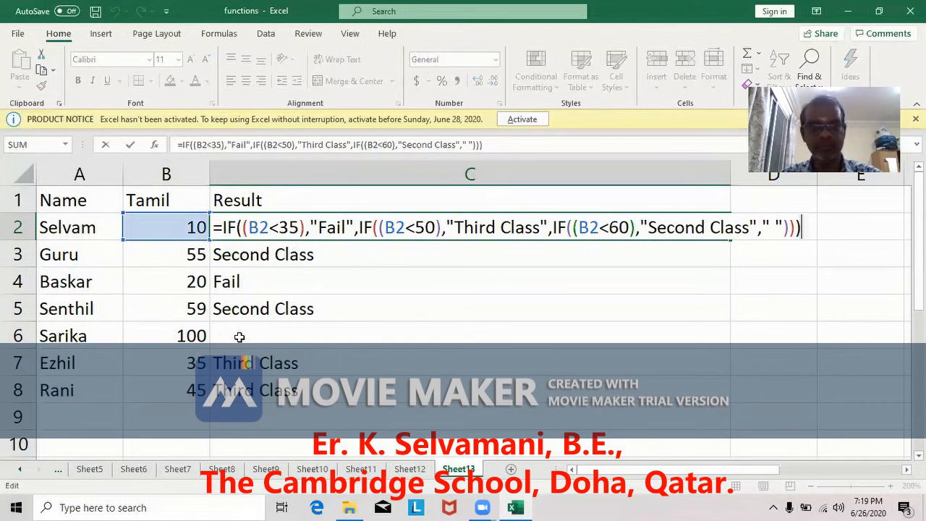
click(769, 228)
text(Fiorst)
key(BackSpace)
key(BackSpace)
key(BackSpace)
key(BackSpace)
text(rst Class)
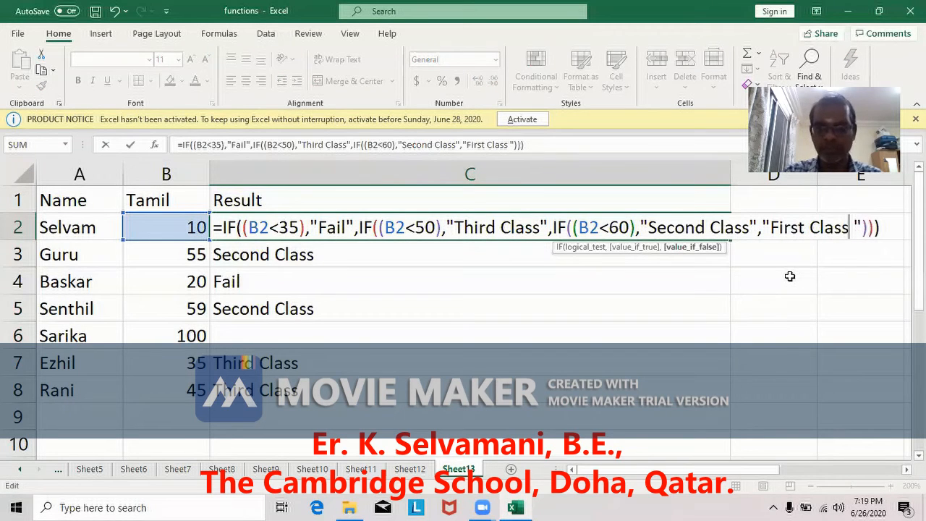
key(Delete)
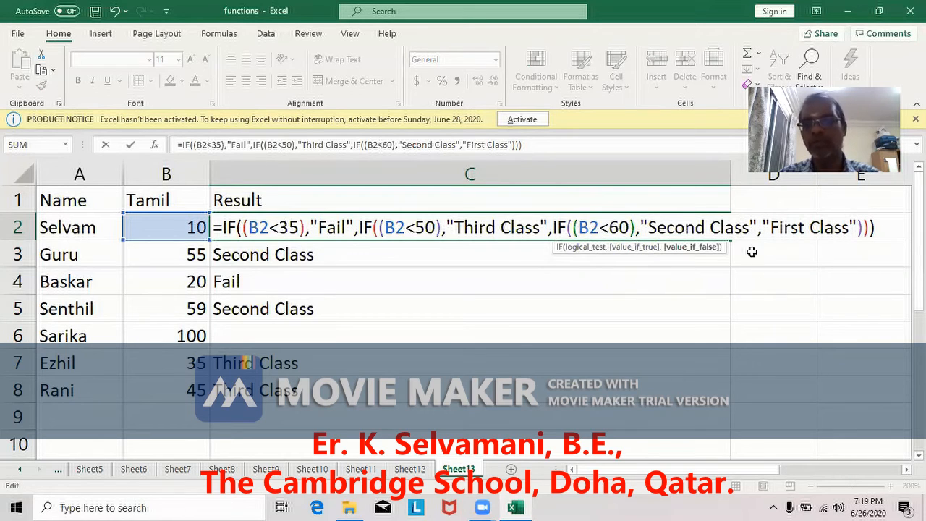
click(815, 360)
click(438, 227)
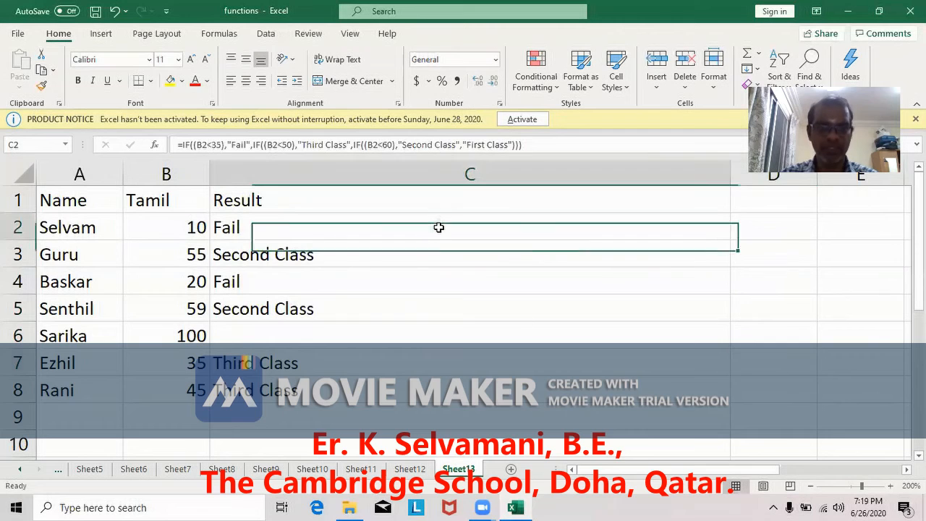
drag(729, 240, 736, 397)
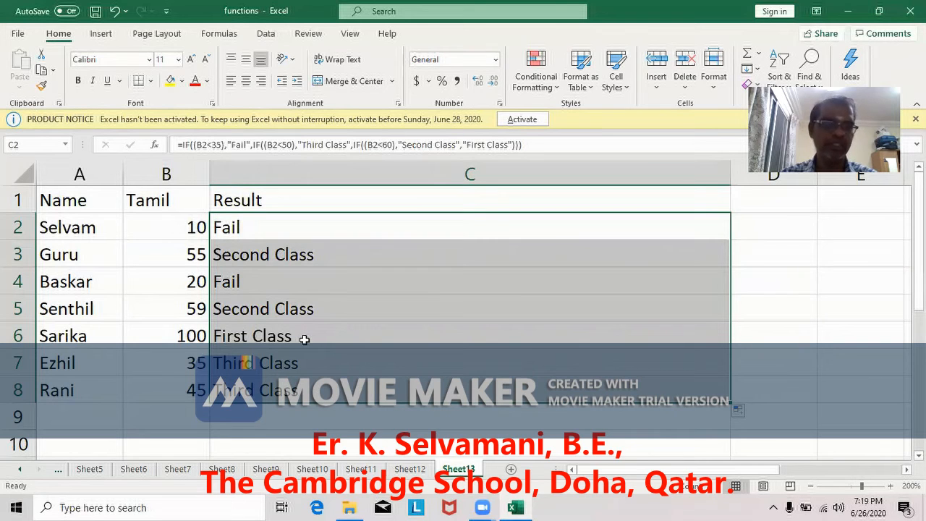
Examine the completed nested IF formulas in C2 and C8 without changing them
click(280, 227)
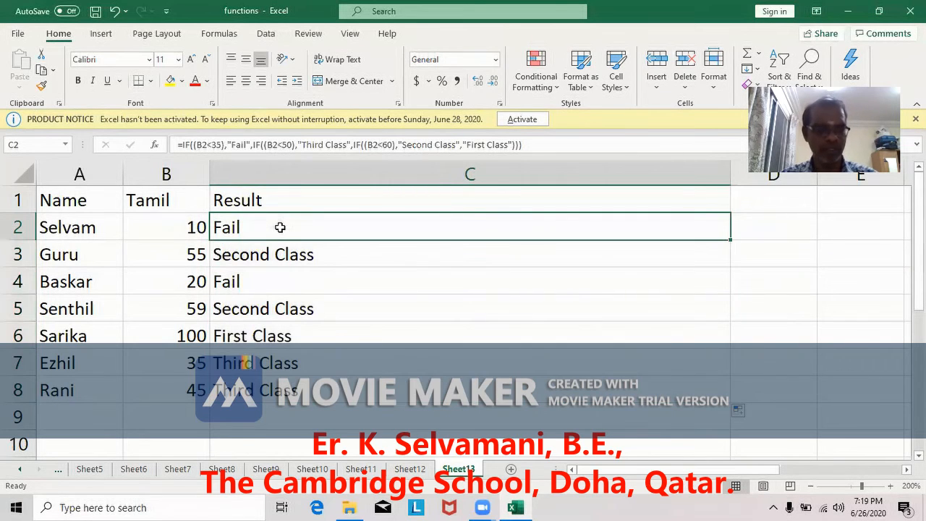
text(2)
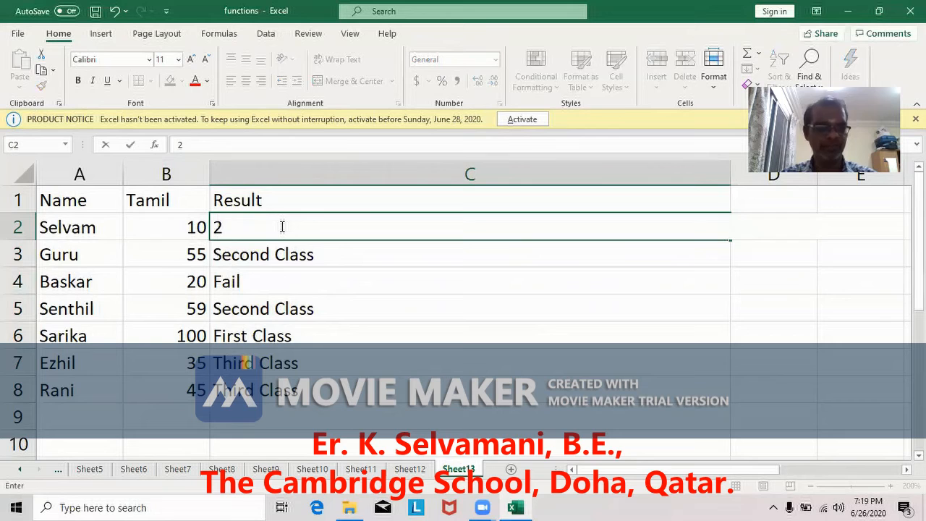
key(Escape)
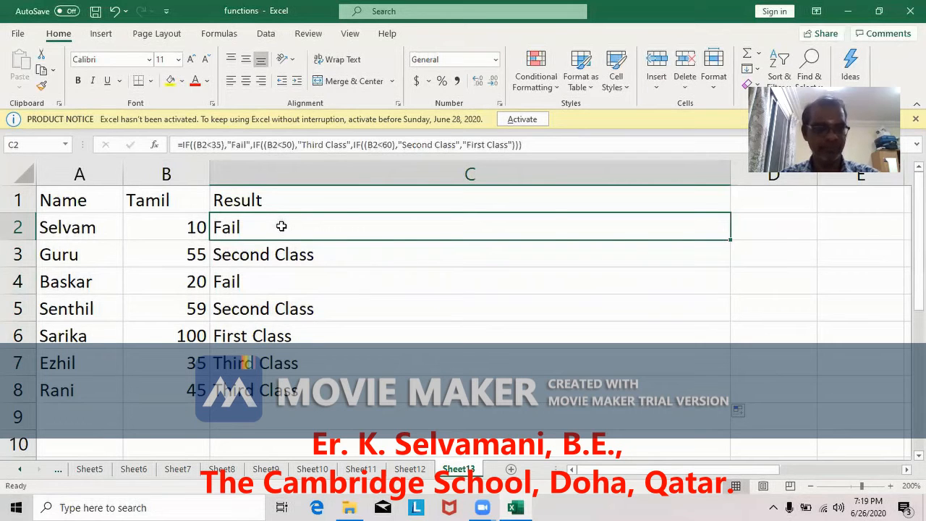
double_click(281, 227)
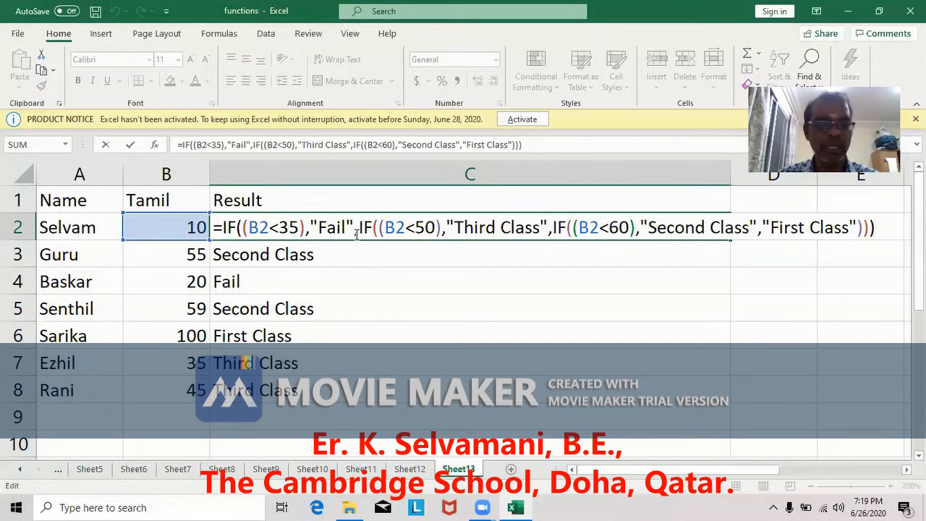
click(691, 416)
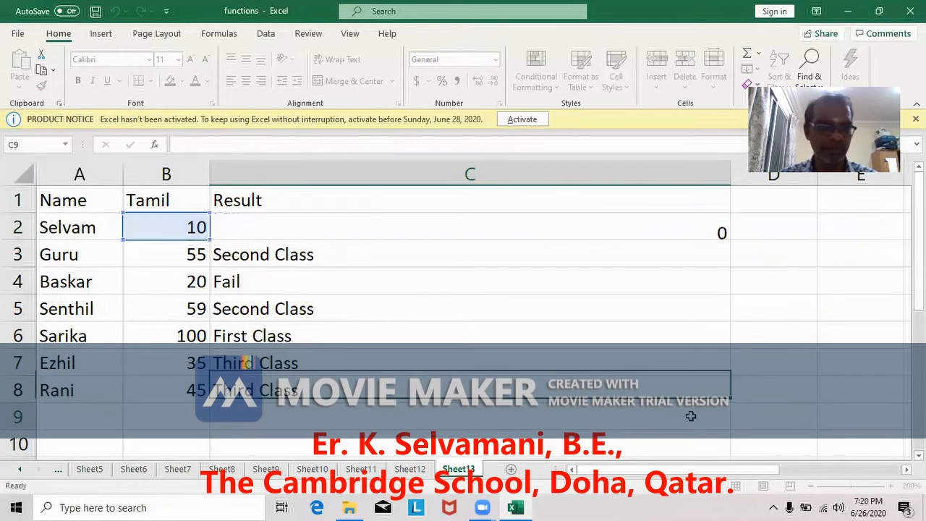
click(261, 366)
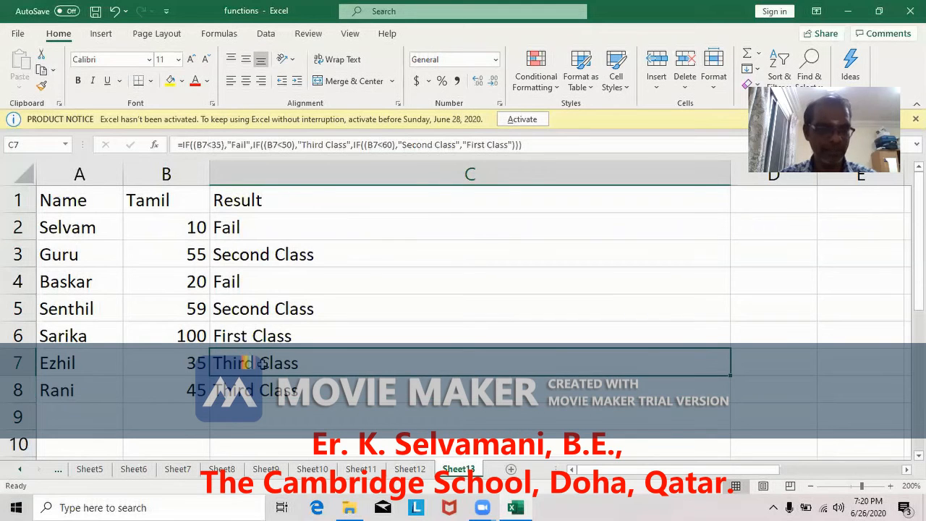
click(261, 388)
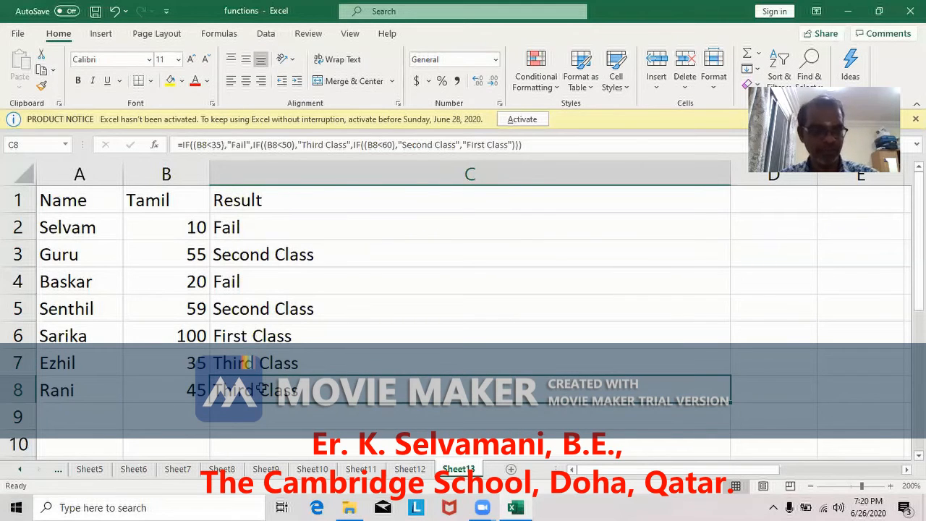
double_click(264, 388)
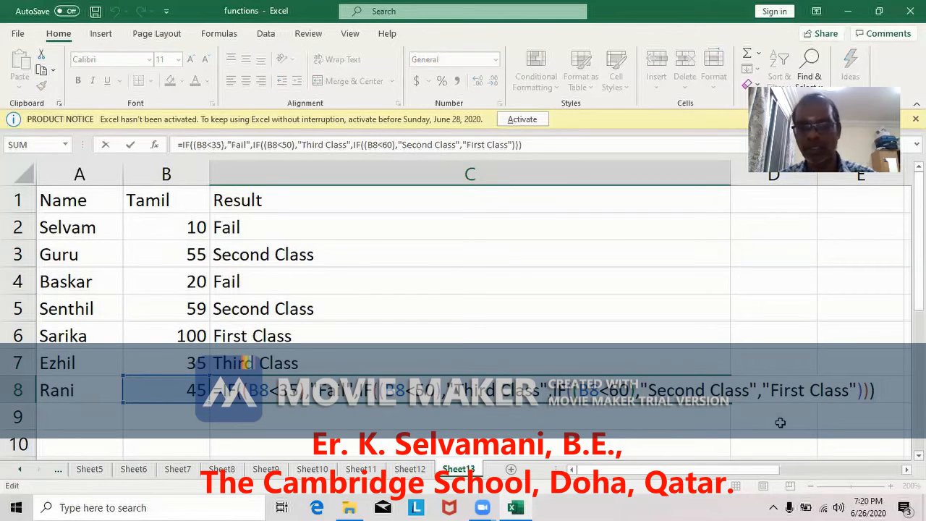
click(595, 447)
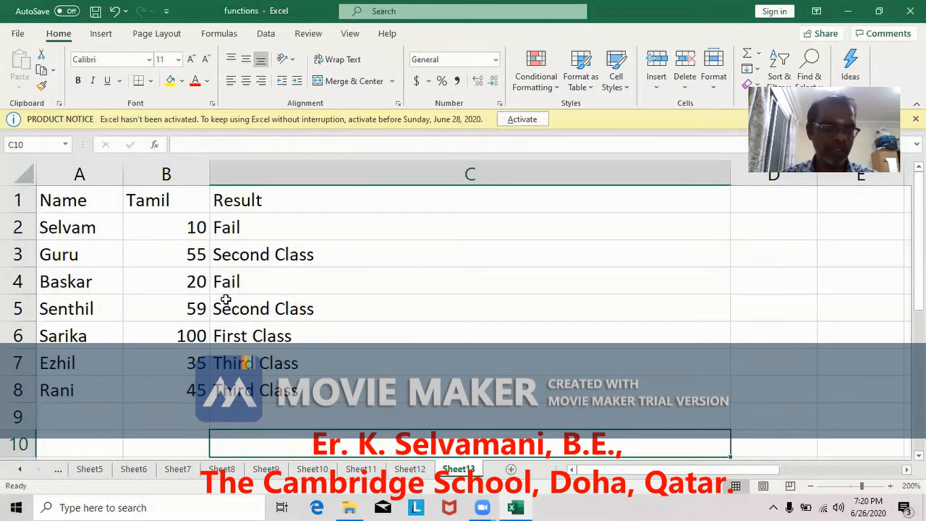
Examine the completed nested IF formulas in C3 and C6 without changing them
click(256, 258)
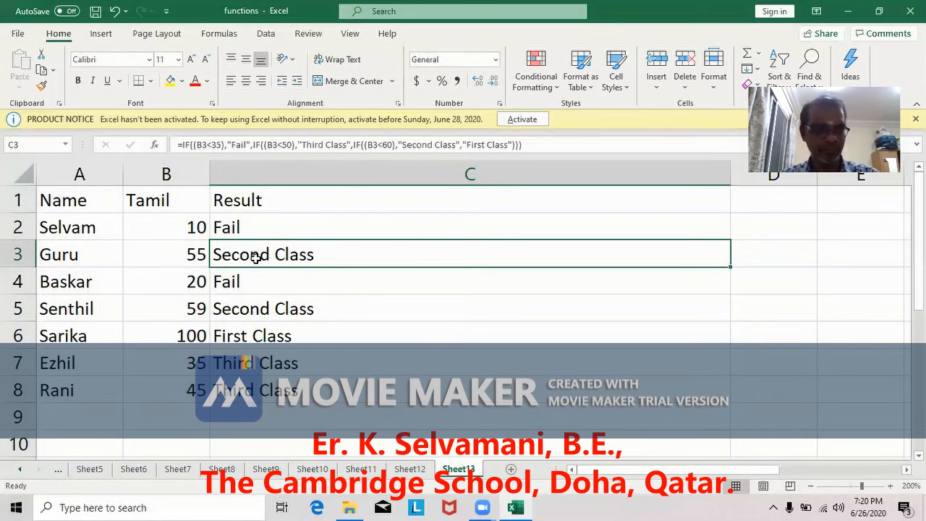
double_click(256, 258)
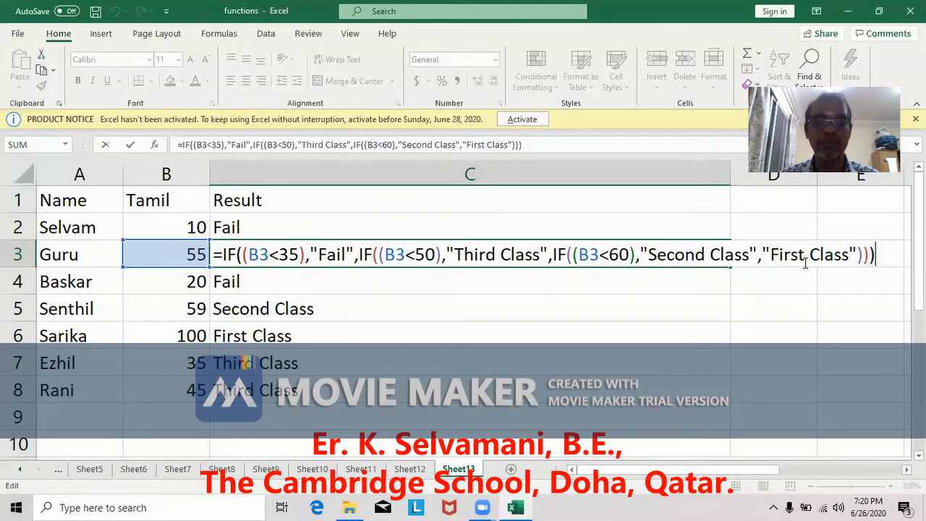
click(593, 414)
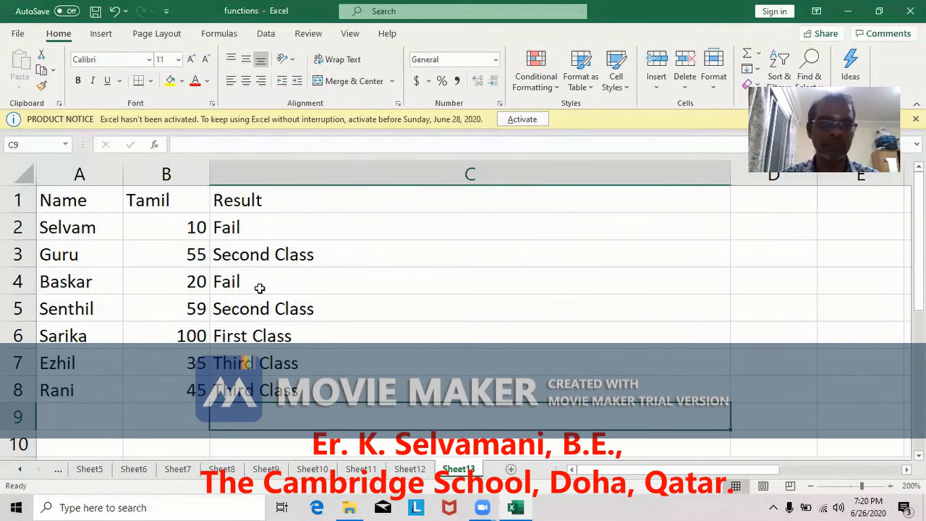
click(266, 335)
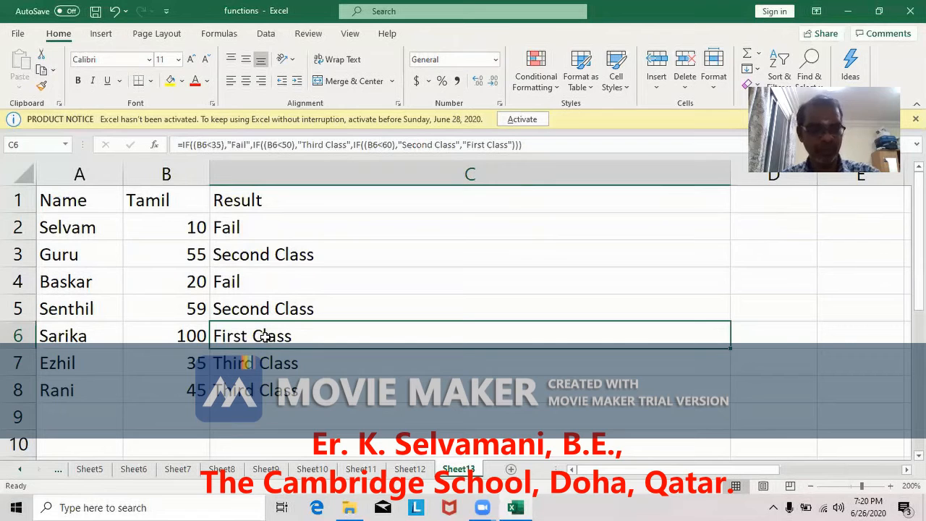
double_click(266, 335)
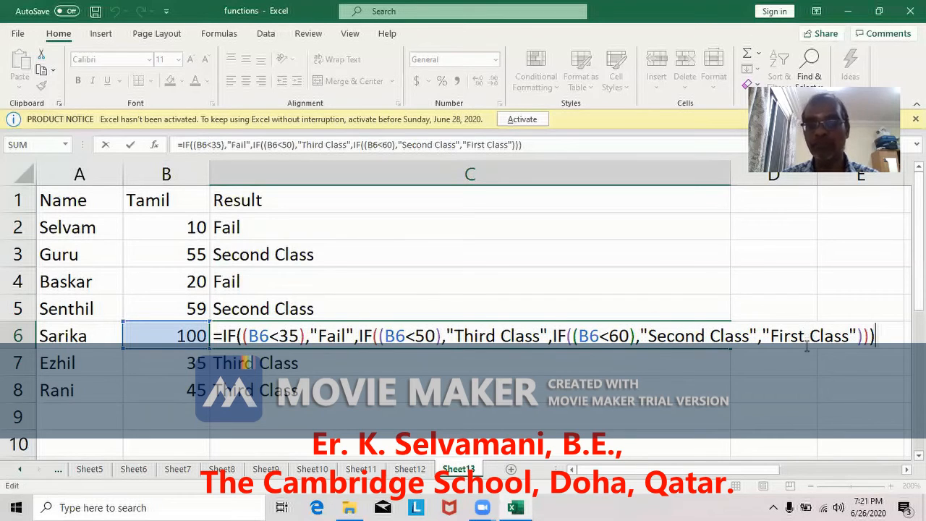
key(Return)
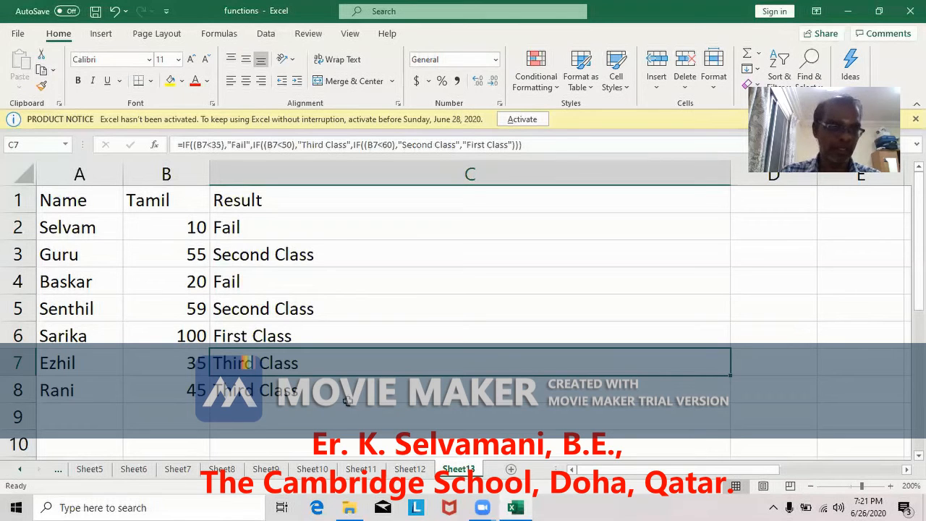
Test the grading formula in row 2 by setting the Tamil marks in B2 to 36 and to 59
click(175, 230)
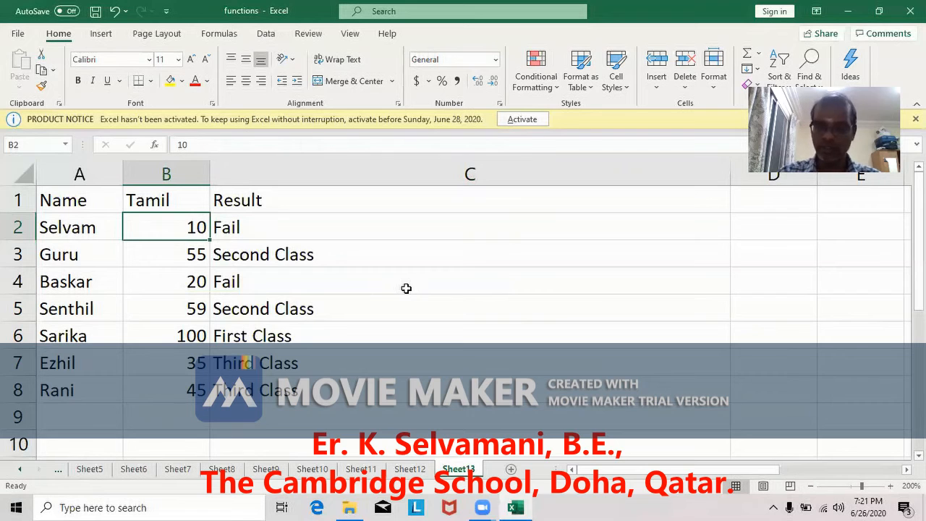
text(36)
key(Return)
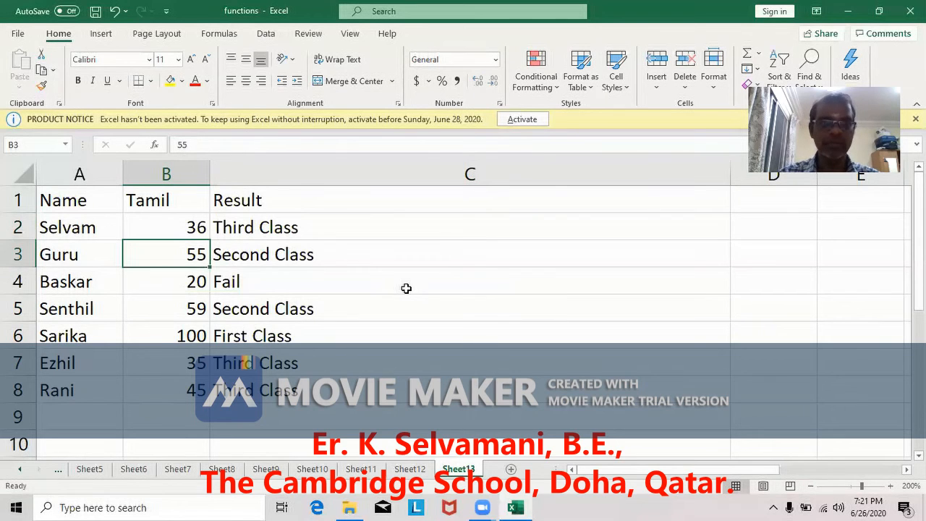
click(172, 228)
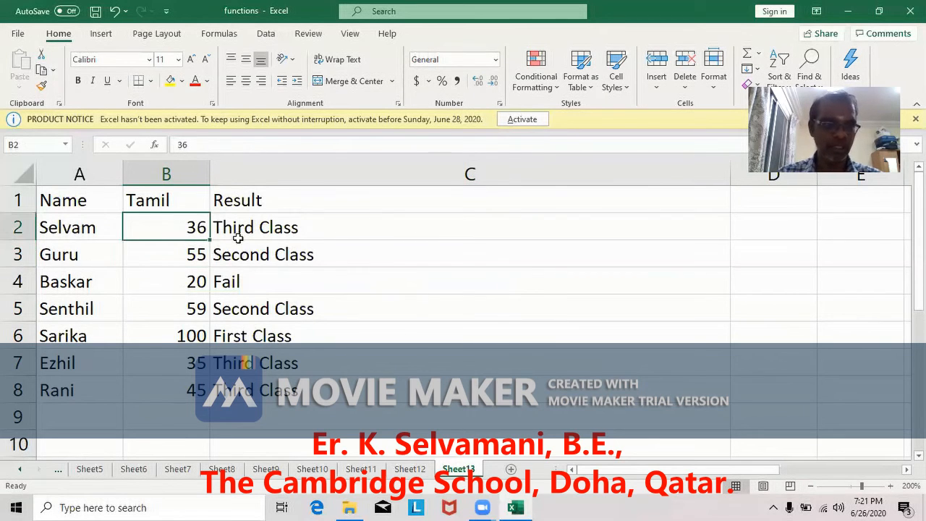
text(59)
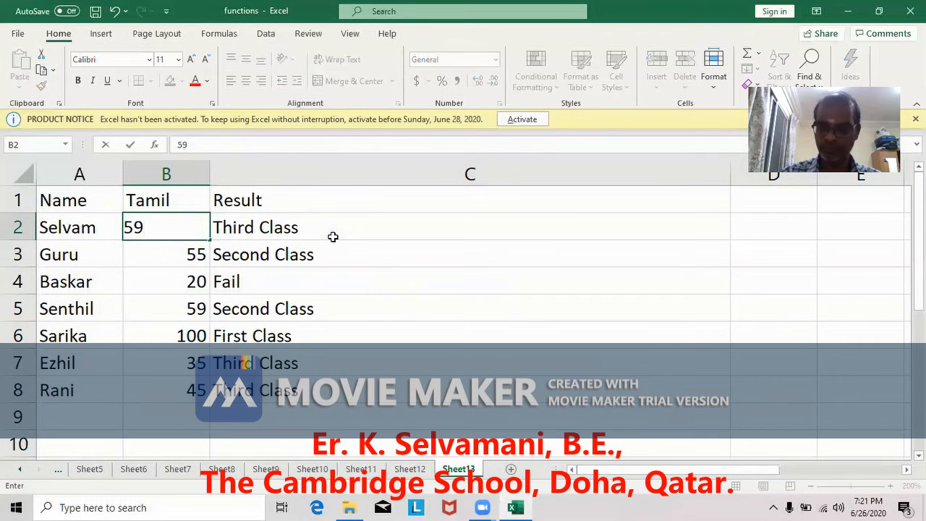
key(Return)
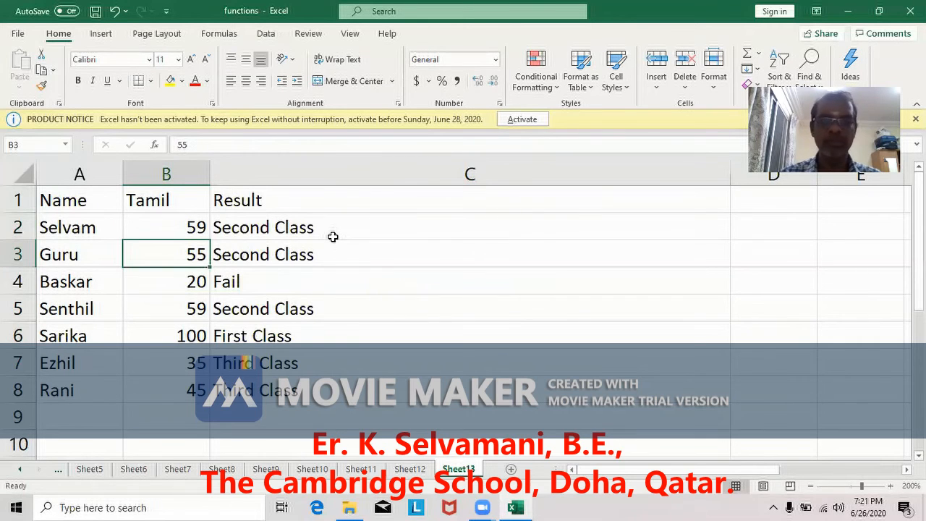
Set the Tamil marks in B2 to 65
click(178, 226)
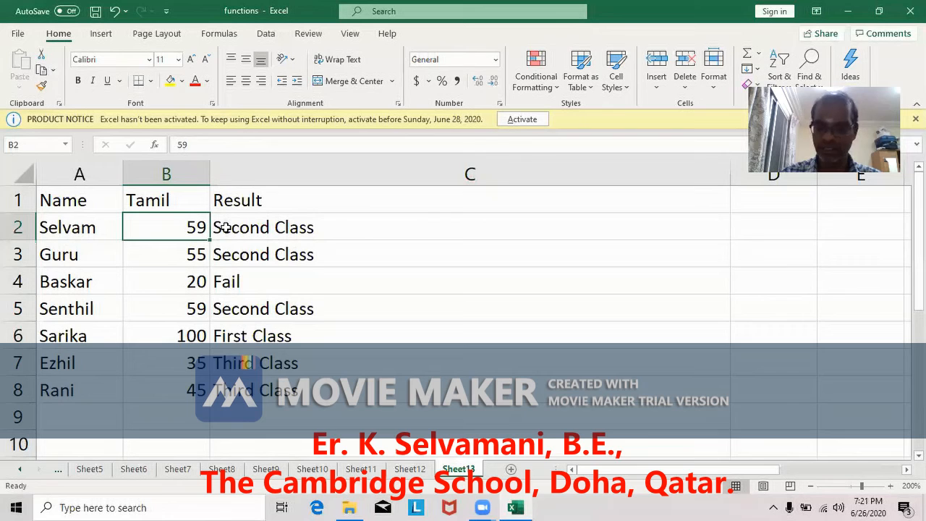
text(65)
key(Return)
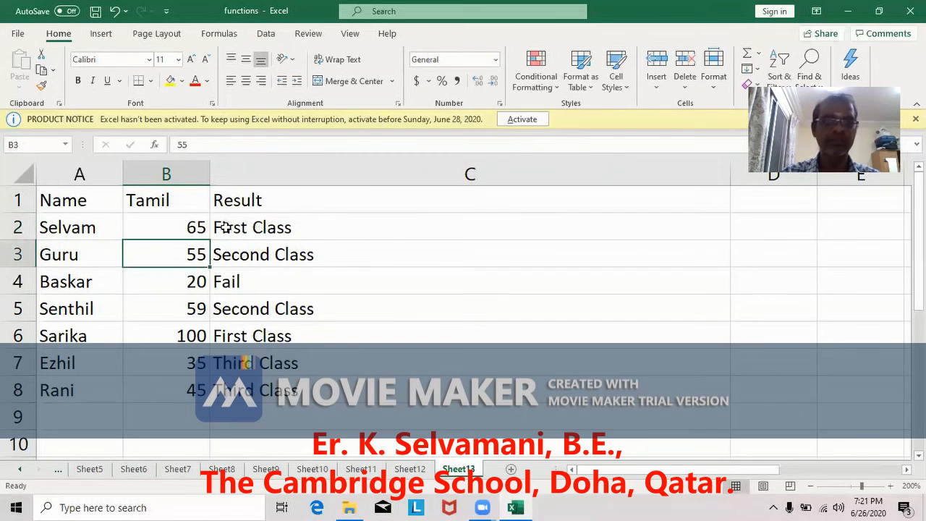
Show the sheet's formulas to examine the nested IFs in C2:C8, and return to displaying the results
click(218, 36)
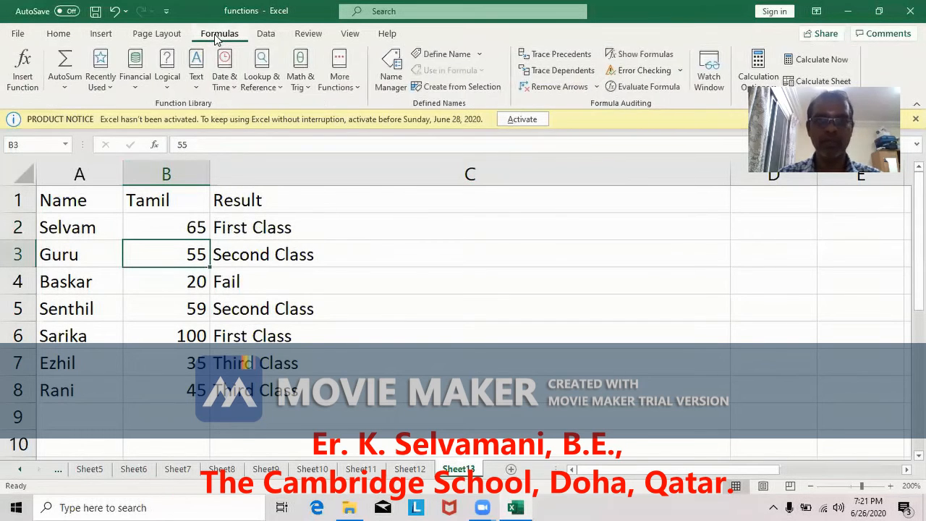
click(665, 58)
drag(615, 471, 665, 474)
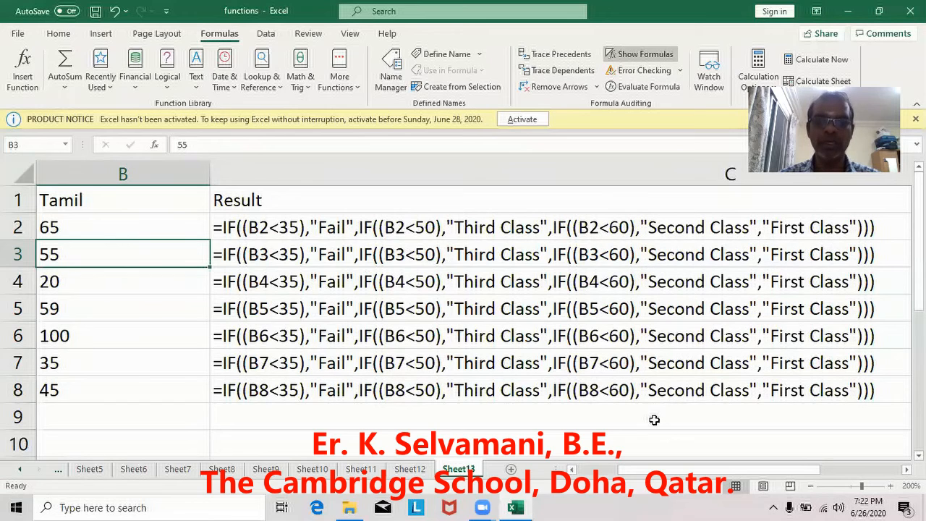
drag(664, 475, 622, 474)
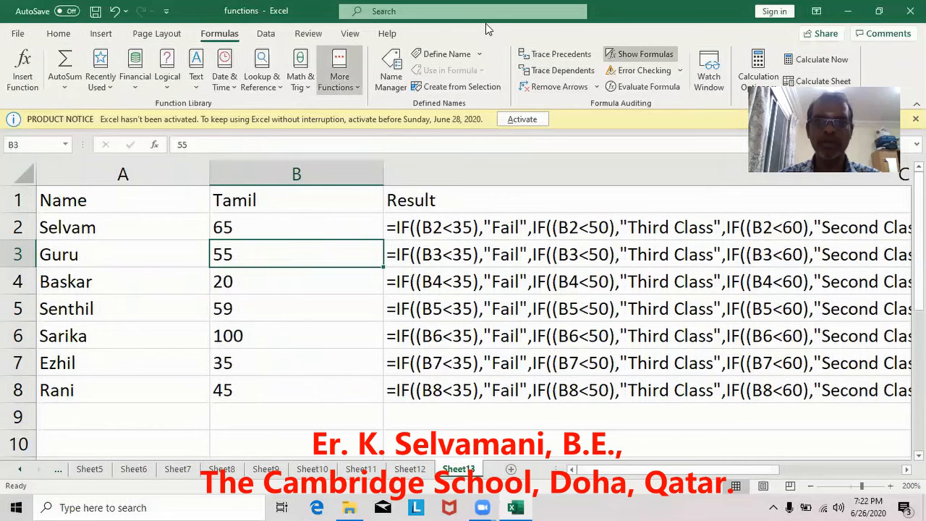
key(ctrl+grave)
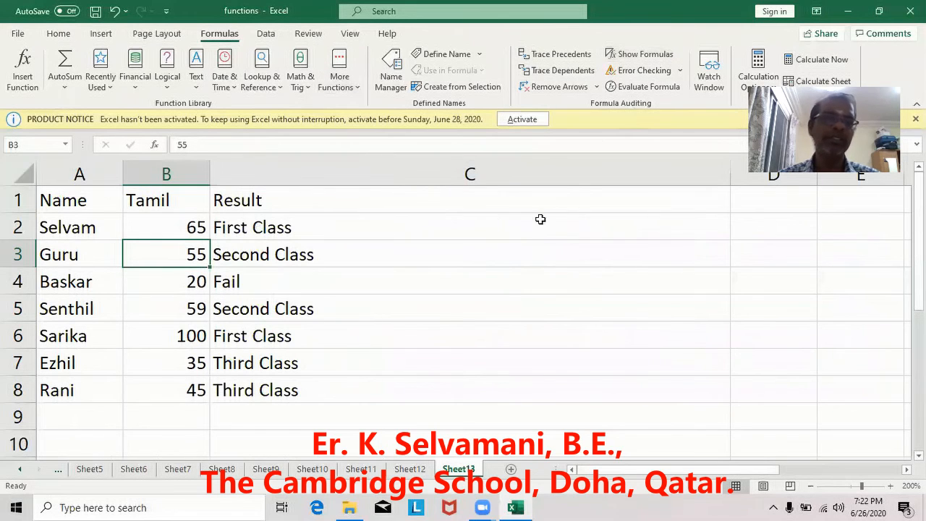